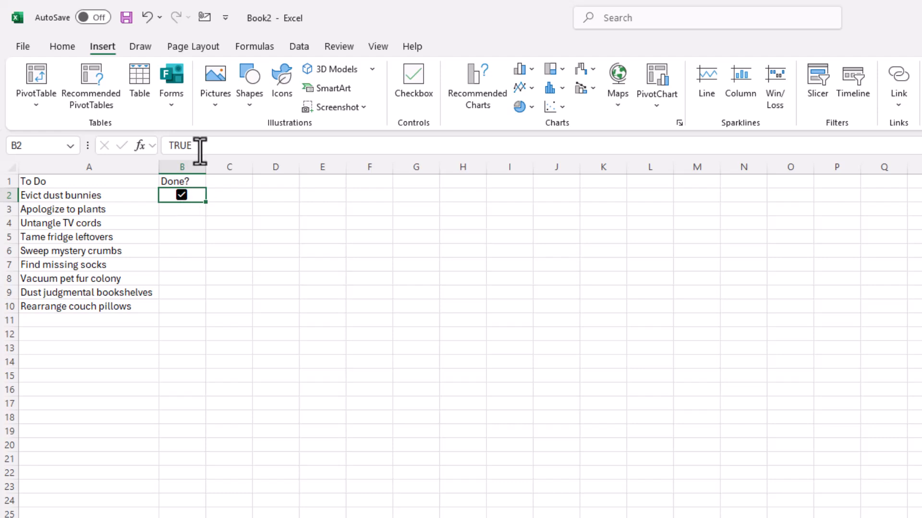
- Insert checkboxes in B3:B10 and tick the ones for Apologize to plants and Untangle TV cords
{"action": "left_click_drag", "start_coordinate": [233, 251], "coordinate": [272, 250]}
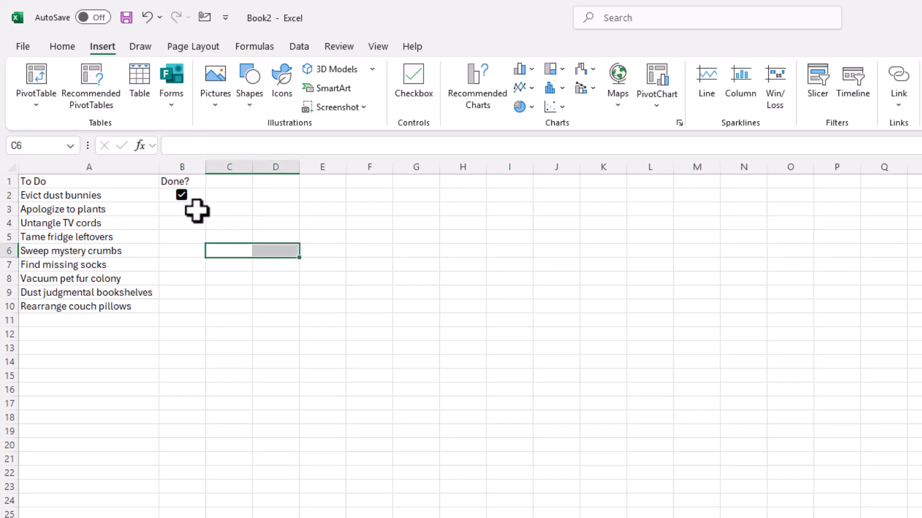
{"action": "left_click_drag", "start_coordinate": [194, 209], "coordinate": [192, 307]}
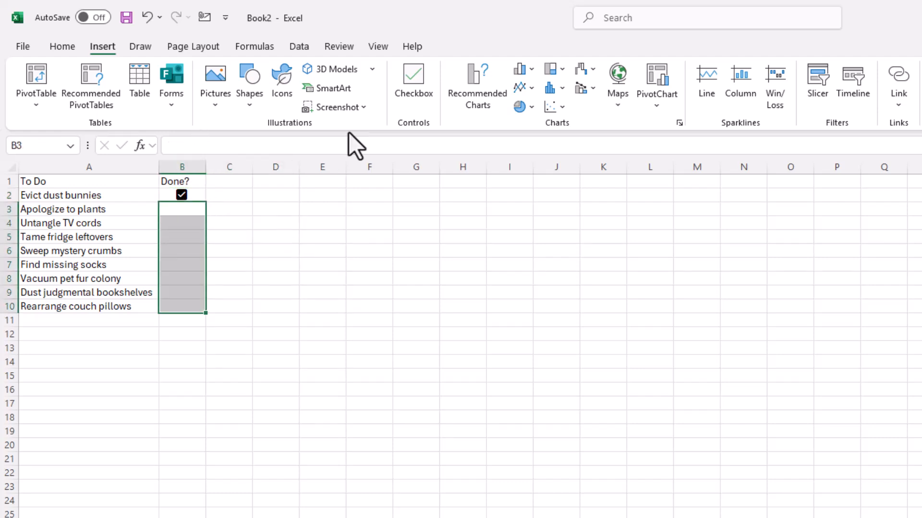
{"action": "left_click", "coordinate": [422, 79]}
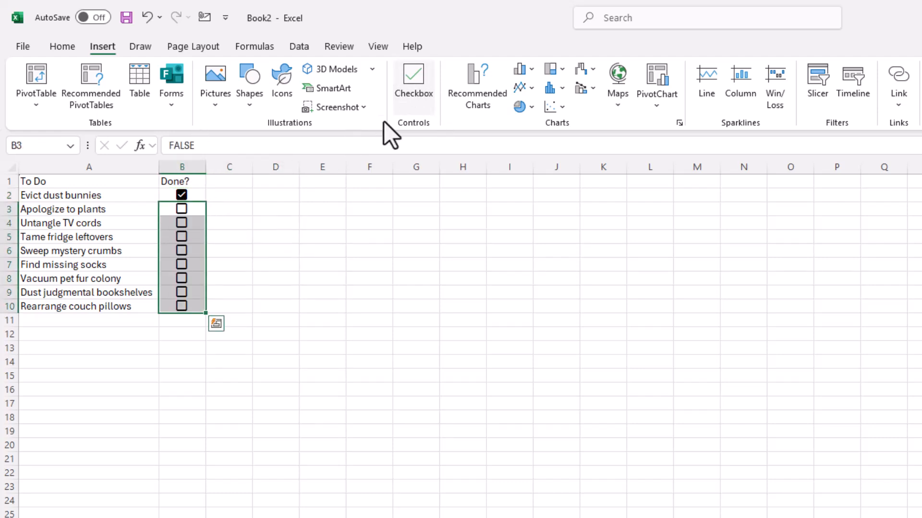
{"action": "left_click", "coordinate": [183, 211]}
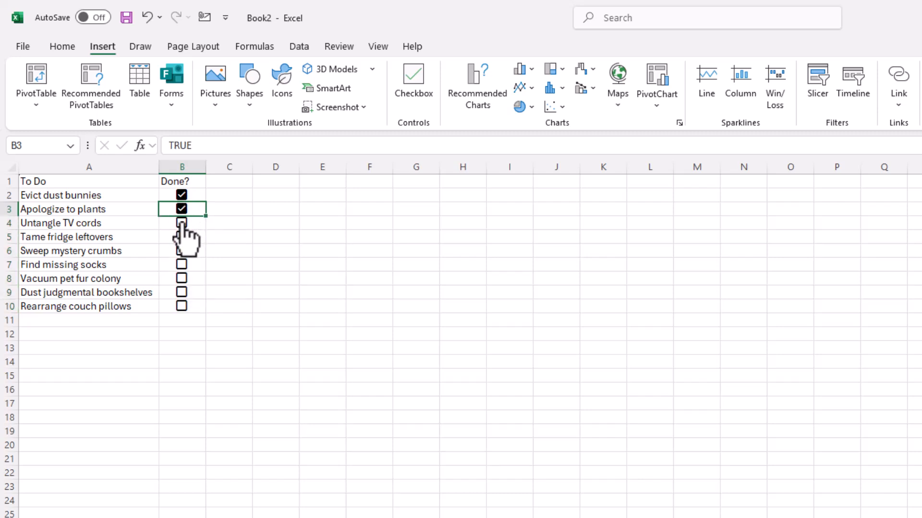
{"action": "left_click", "coordinate": [181, 221]}
- Toggle all checkboxes in B2:B10 off and on together, leaving only Sweep mystery crumbs and Vacuum pet fur colony unticked
{"action": "left_click_drag", "start_coordinate": [200, 195], "coordinate": [192, 304]}
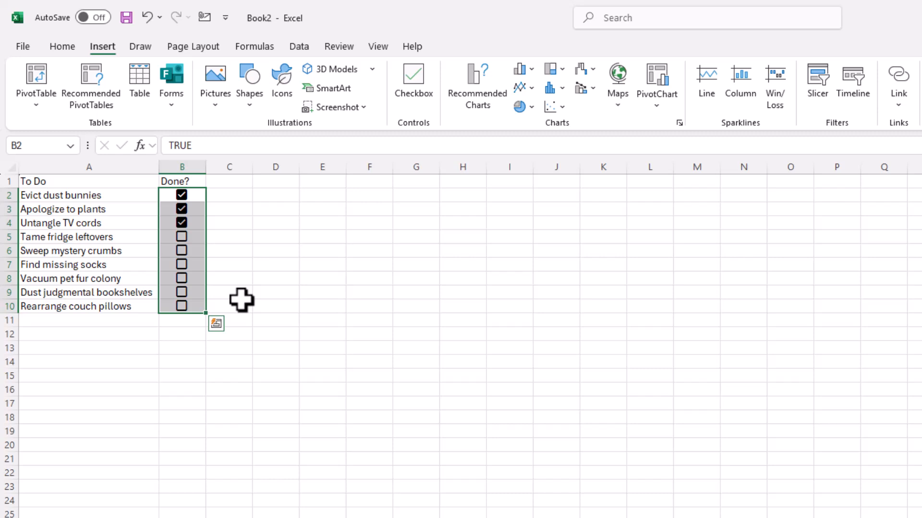
{"action": "key", "text": "Delete"}
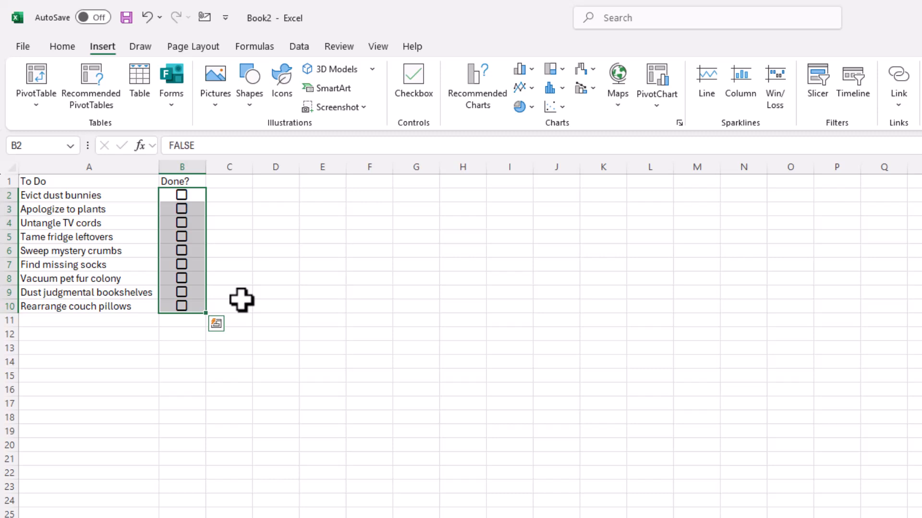
{"action": "key", "text": "space"}
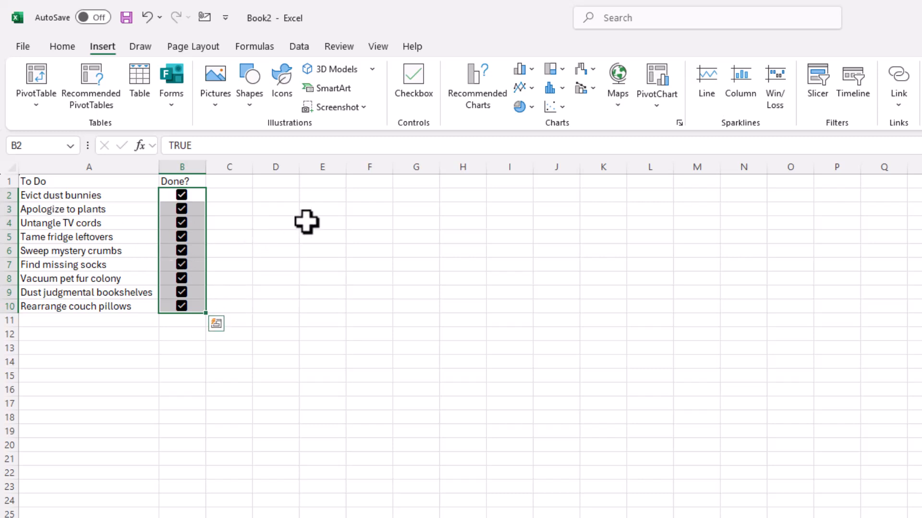
{"action": "left_click", "coordinate": [182, 251]}
{"action": "left_click", "coordinate": [182, 279]}
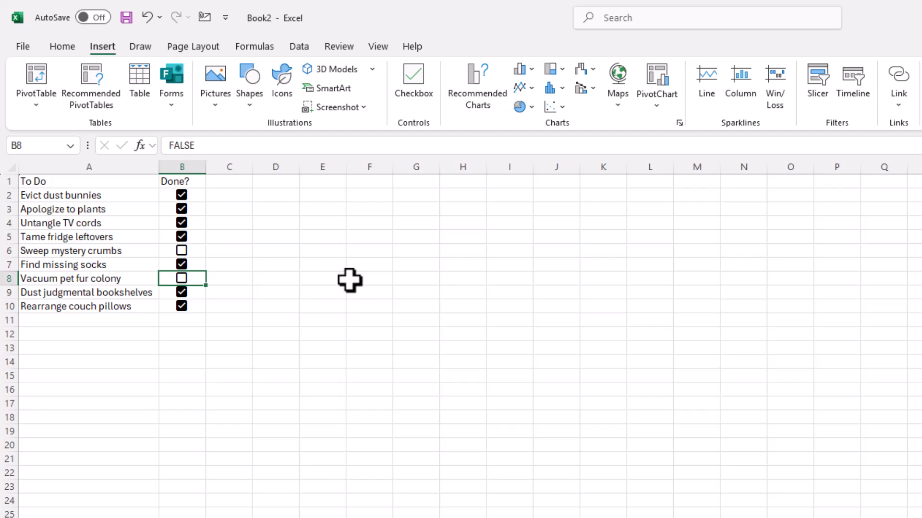
- Clear the ticks in B2:B10 and delete the checkboxes from those cells
{"action": "left_click_drag", "start_coordinate": [200, 193], "coordinate": [185, 307]}
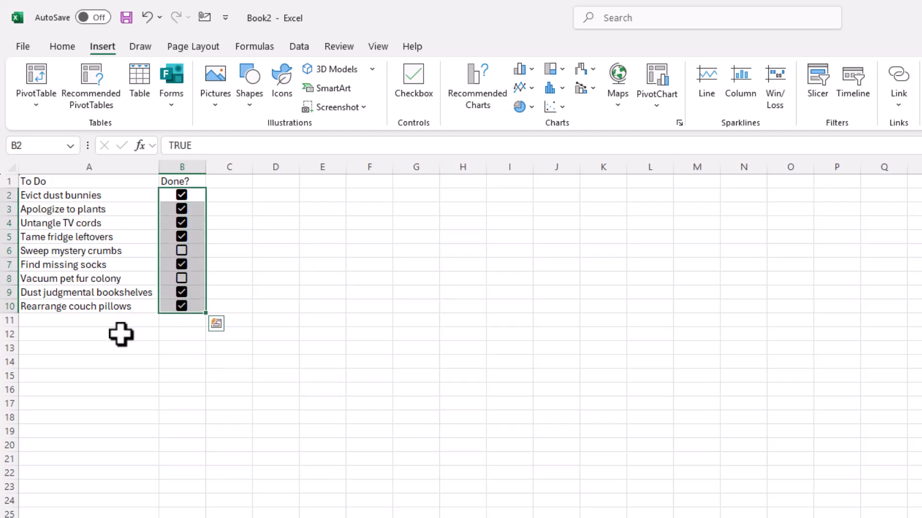
{"action": "left_click_drag", "start_coordinate": [121, 321], "coordinate": [123, 417]}
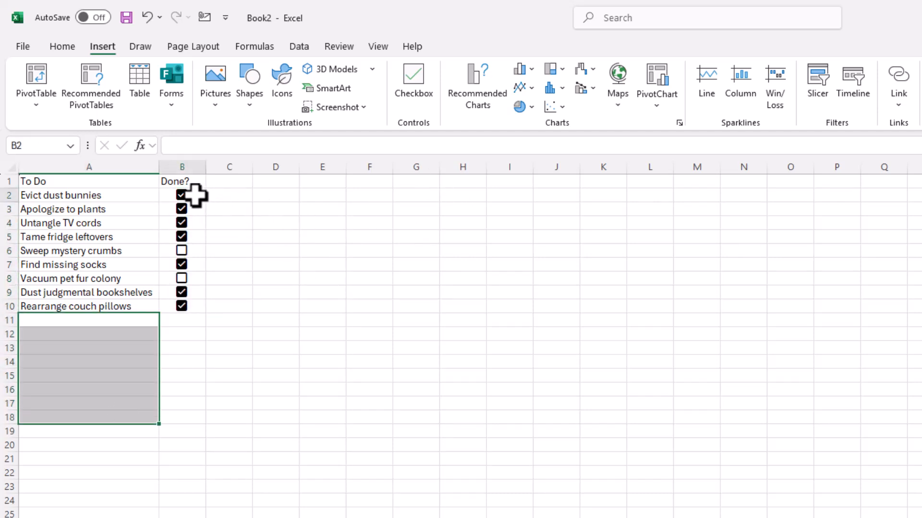
{"action": "left_click_drag", "start_coordinate": [195, 195], "coordinate": [197, 298]}
{"action": "key", "text": "Delete"}
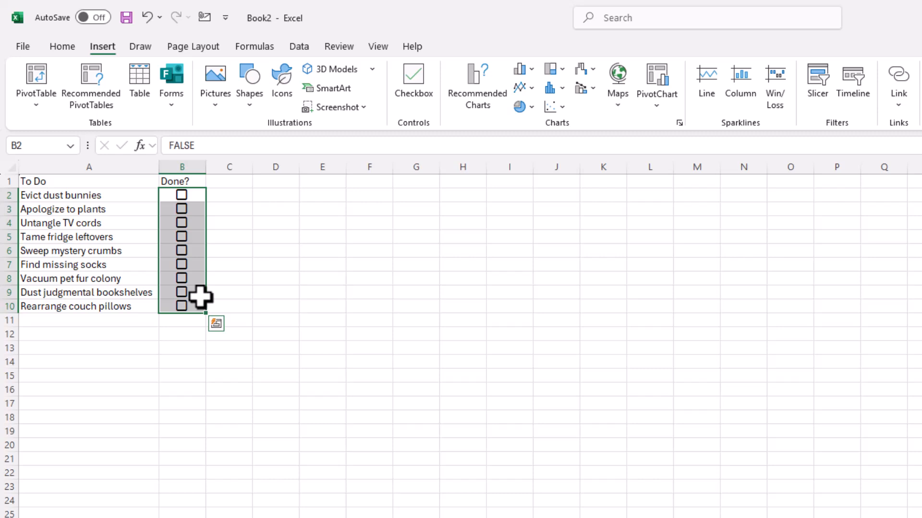
{"action": "left_click", "coordinate": [333, 282]}
{"action": "left_click_drag", "start_coordinate": [197, 195], "coordinate": [197, 303]}
{"action": "key", "text": "Delete"}
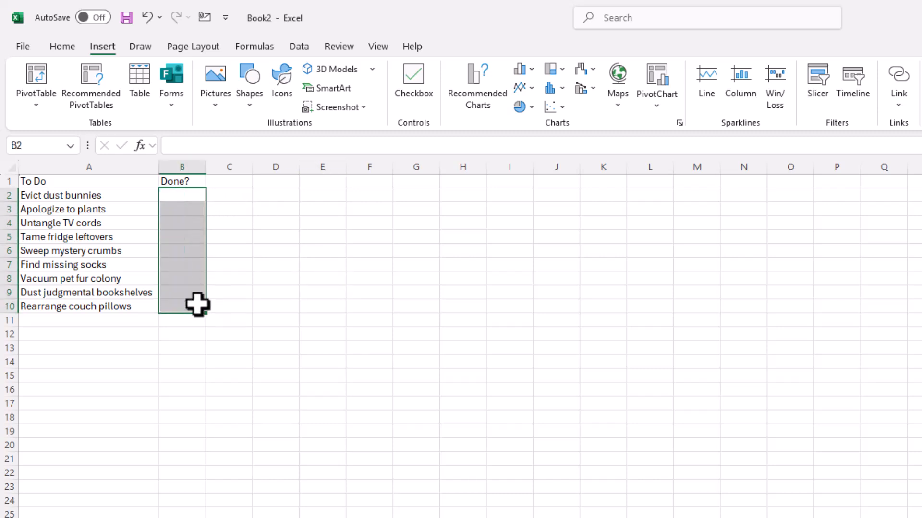
{"action": "left_click", "coordinate": [378, 291]}
- Convert the to-do list in A1:B10 into a table with headers
{"action": "left_click_drag", "start_coordinate": [128, 185], "coordinate": [181, 306]}
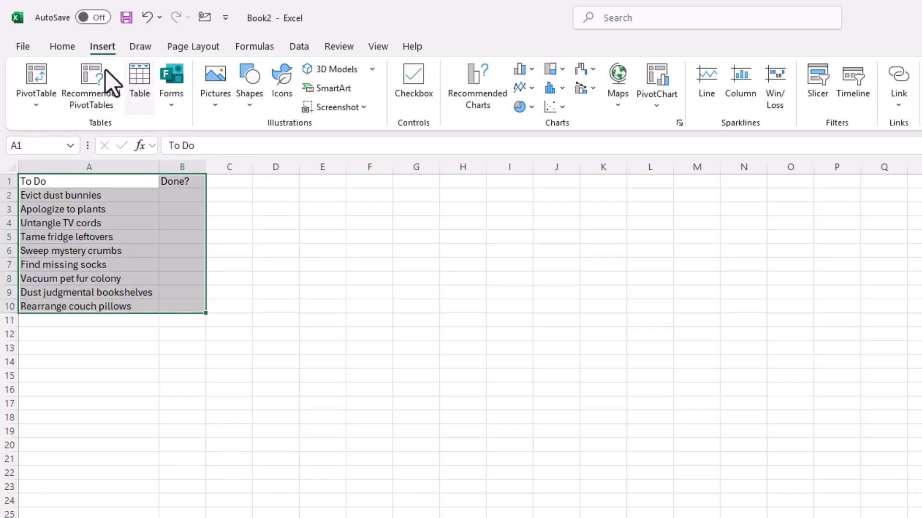
{"action": "left_click", "coordinate": [140, 79]}
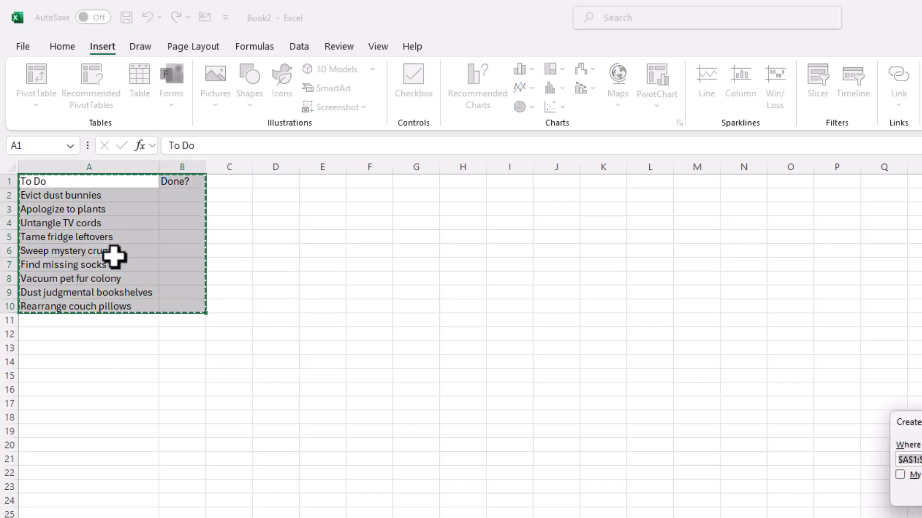
{"action": "left_click", "coordinate": [899, 475]}
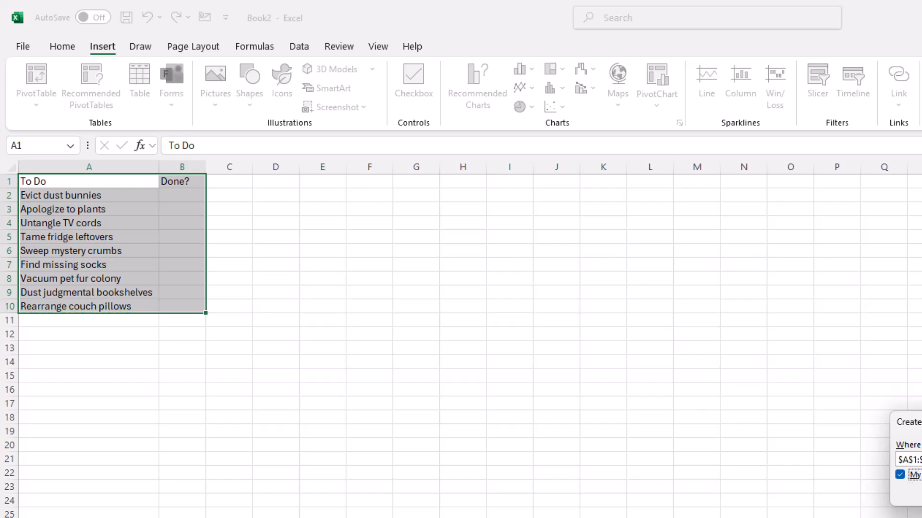
{"action": "left_click_drag", "start_coordinate": [912, 421], "coordinate": [393, 368]}
{"action": "left_click", "coordinate": [394, 415]}
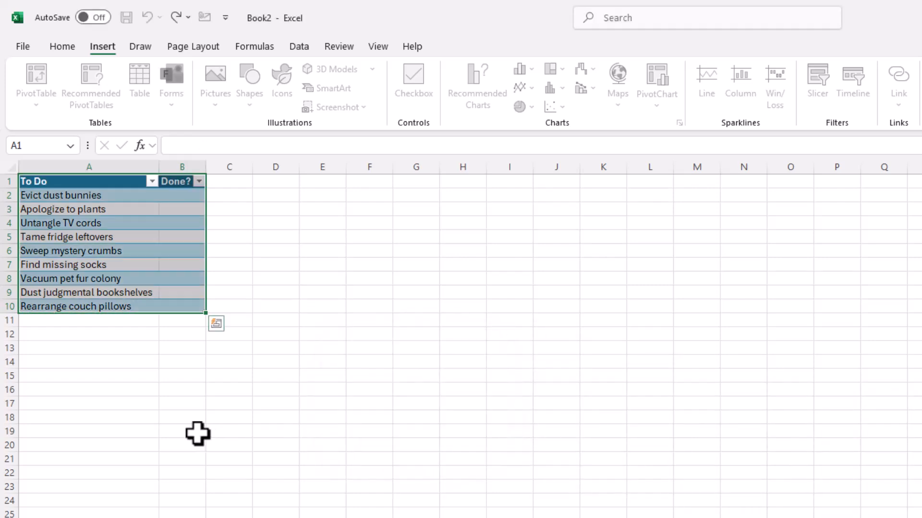
- Insert checkboxes in the table's Done? column, B2:B10, and tick Evict dust bunnies and Apologize to plants
{"action": "left_click", "coordinate": [175, 305]}
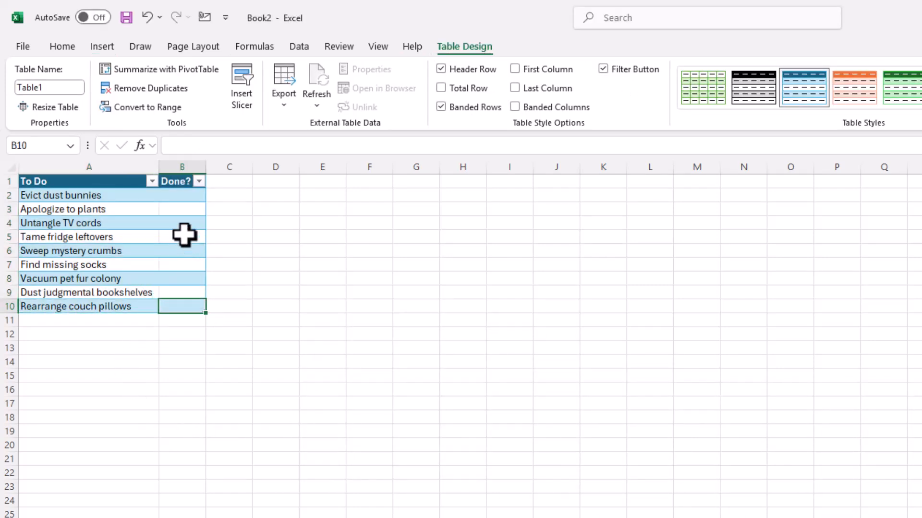
{"action": "left_click_drag", "start_coordinate": [177, 196], "coordinate": [174, 307]}
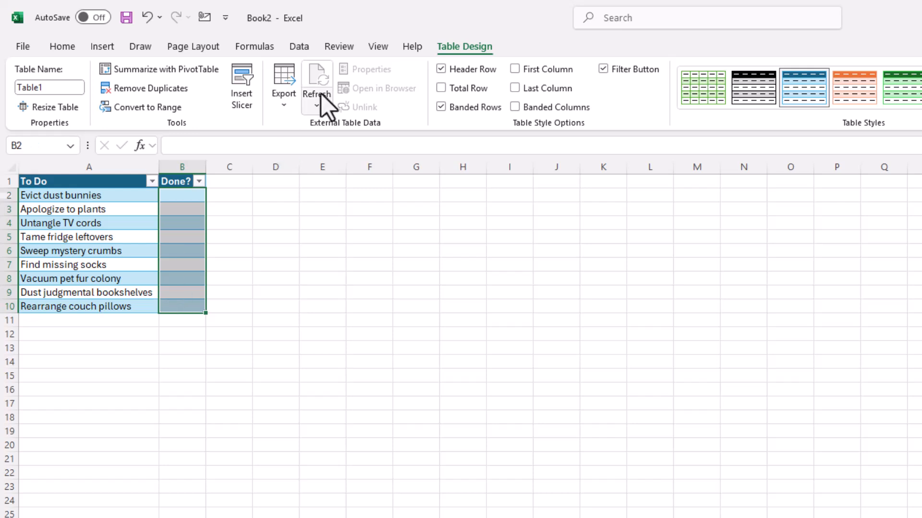
{"action": "left_click", "coordinate": [100, 47]}
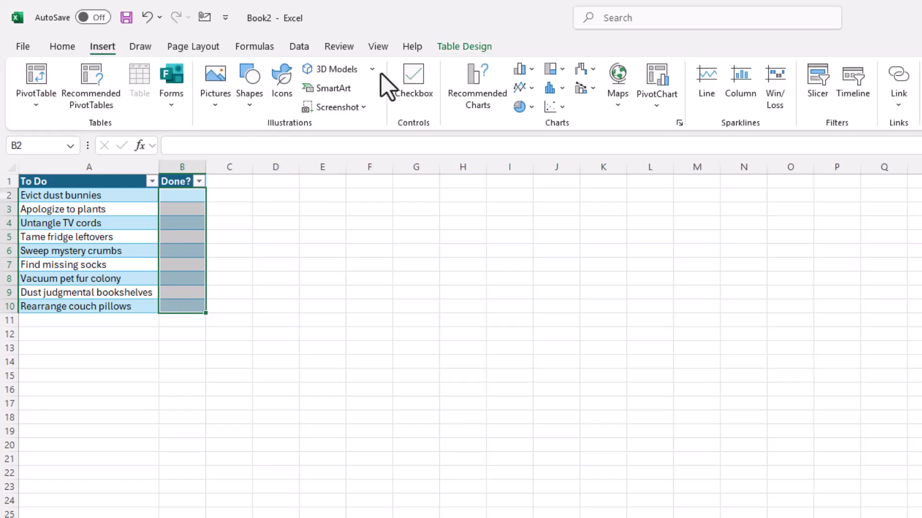
{"action": "left_click", "coordinate": [408, 84]}
{"action": "left_click", "coordinate": [181, 195]}
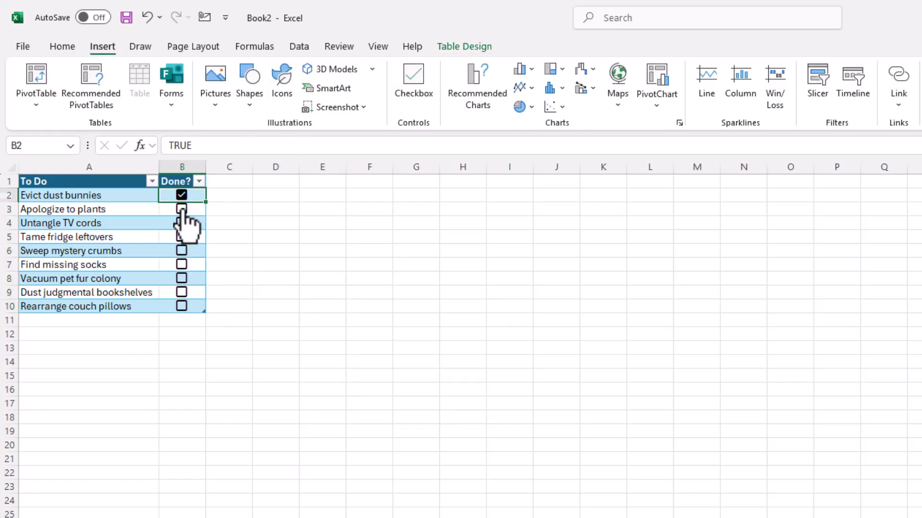
{"action": "left_click", "coordinate": [182, 208]}
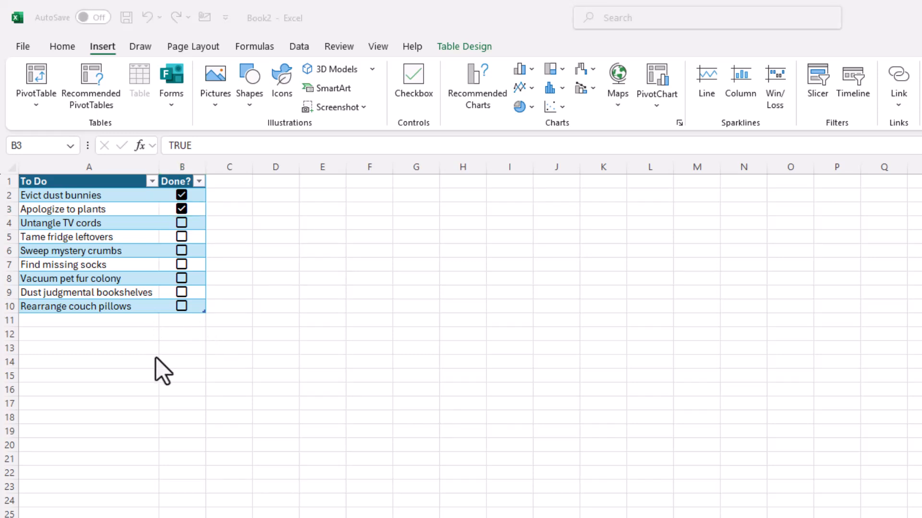
- Paste the tasks Refill soap dispensers, Check under couch and Wipe rebel crumbs directly below the table and check their Done? cells
{"action": "left_click", "coordinate": [103, 320]}
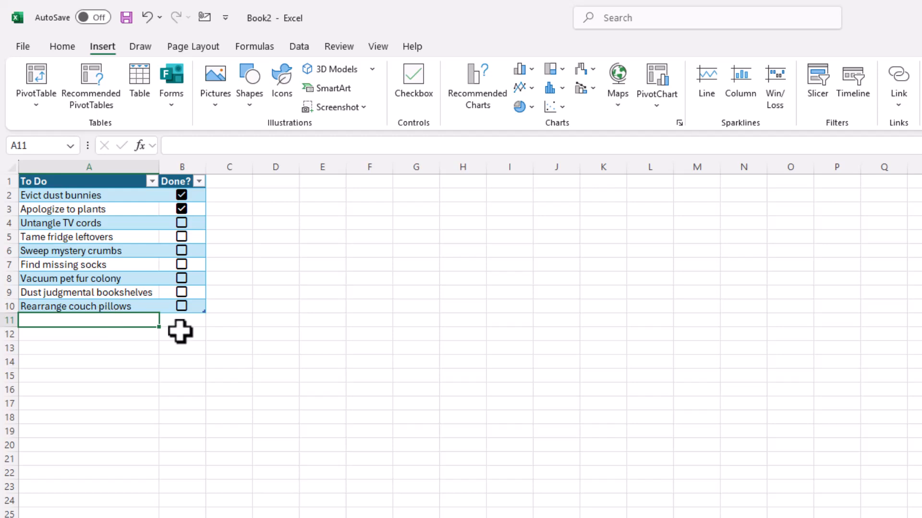
{"action": "type", "text": "Refill soap dispensers Check under couch Wipe rebel crumbs"}
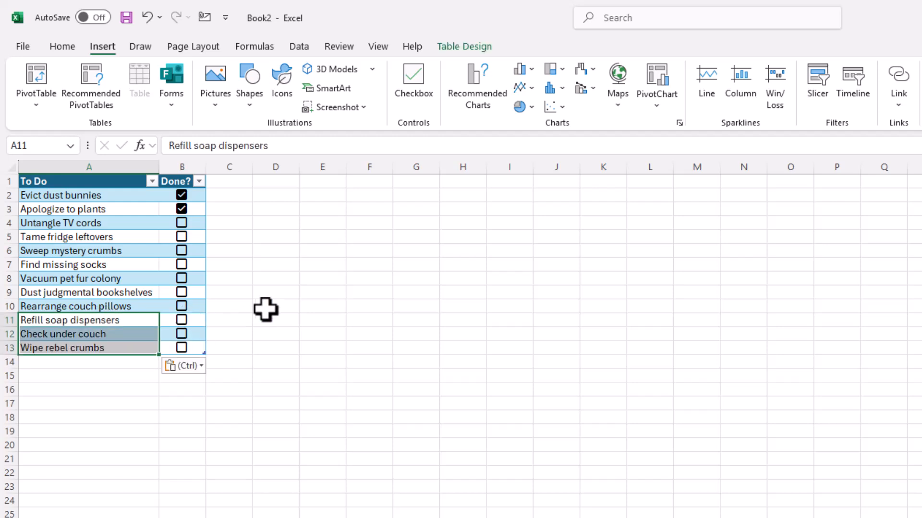
{"action": "key", "text": "Right"}
{"action": "left_click", "coordinate": [191, 336]}
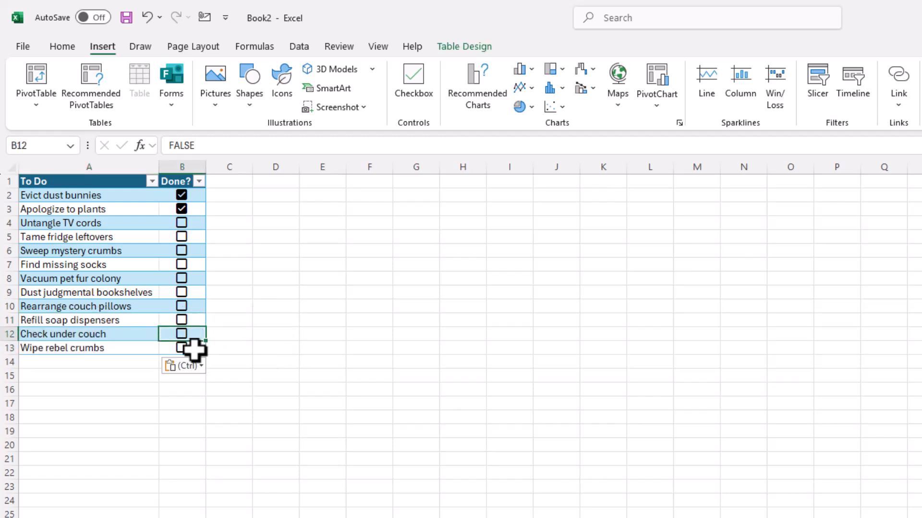
{"action": "left_click", "coordinate": [194, 351]}
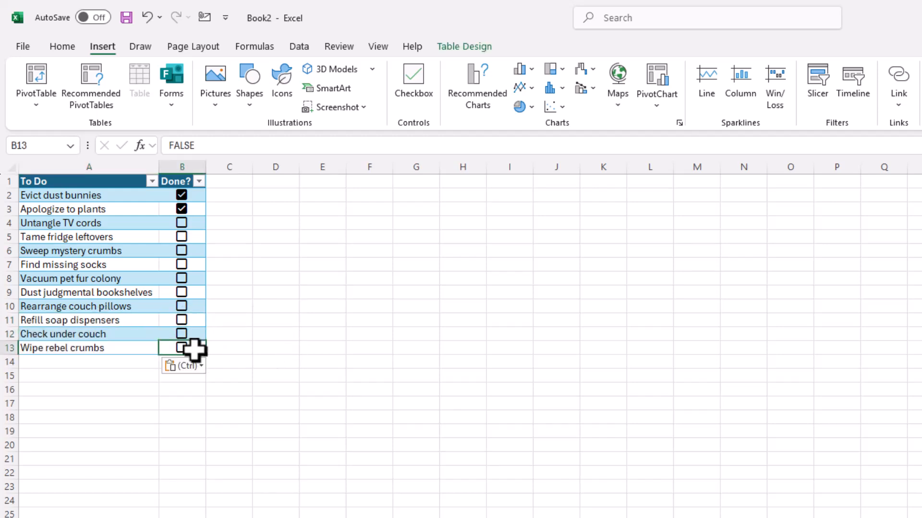
- Tick the checkboxes for Vacuum pet fur colony, Dust judgmental bookshelves and Refill soap dispensers
{"action": "left_click", "coordinate": [181, 279]}
{"action": "left_click", "coordinate": [182, 292]}
{"action": "left_click", "coordinate": [182, 320]}
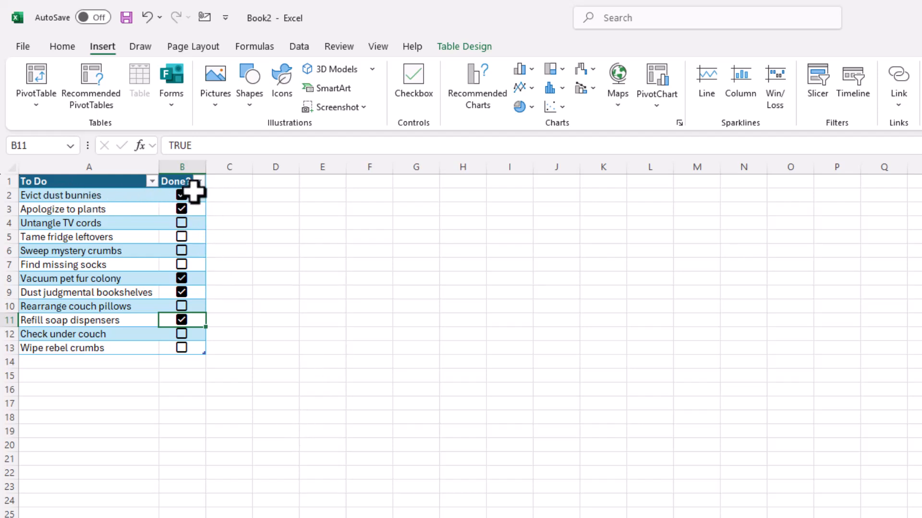
- Untick all checkboxes in the Done? column, B2:B13, at once
{"action": "left_click_drag", "start_coordinate": [193, 192], "coordinate": [189, 344]}
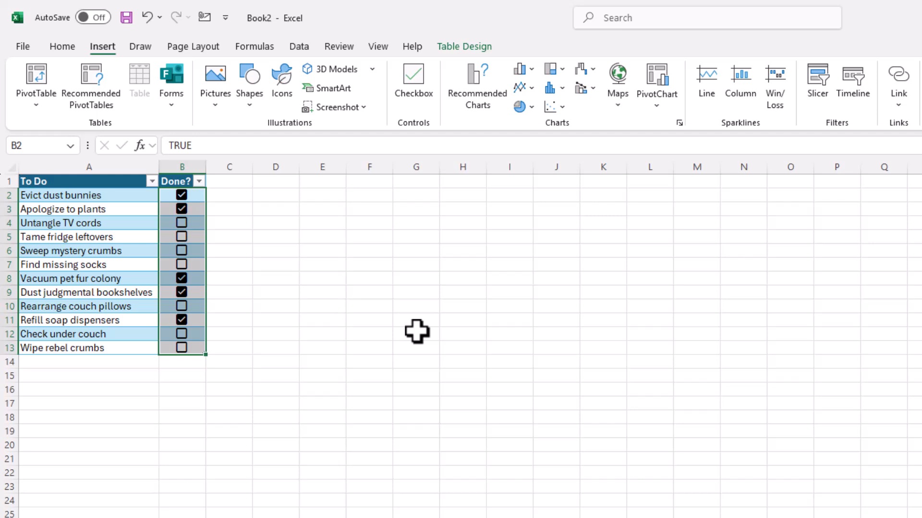
{"action": "key", "text": "space"}
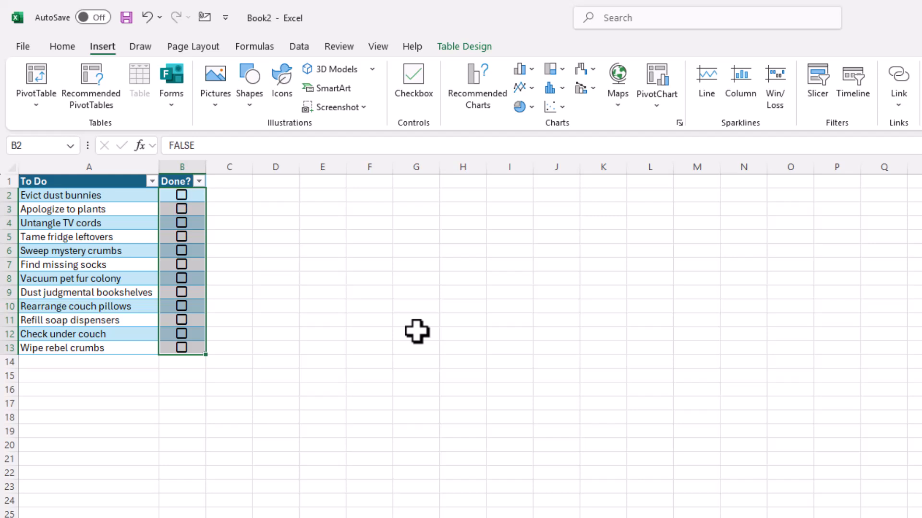
{"action": "left_click", "coordinate": [416, 331]}
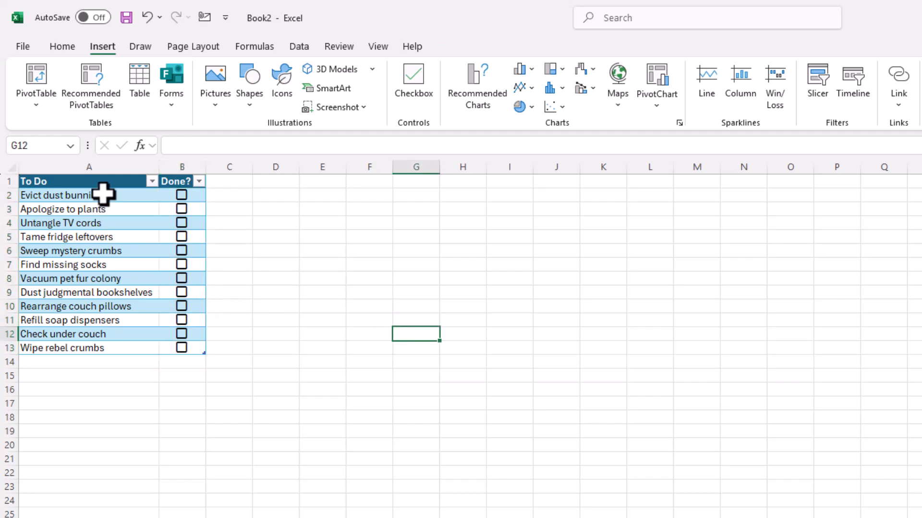
- Start a formula-based conditional formatting rule for the tasks in A2:A13 with the formula =$b2
{"action": "left_click_drag", "start_coordinate": [103, 193], "coordinate": [91, 347]}
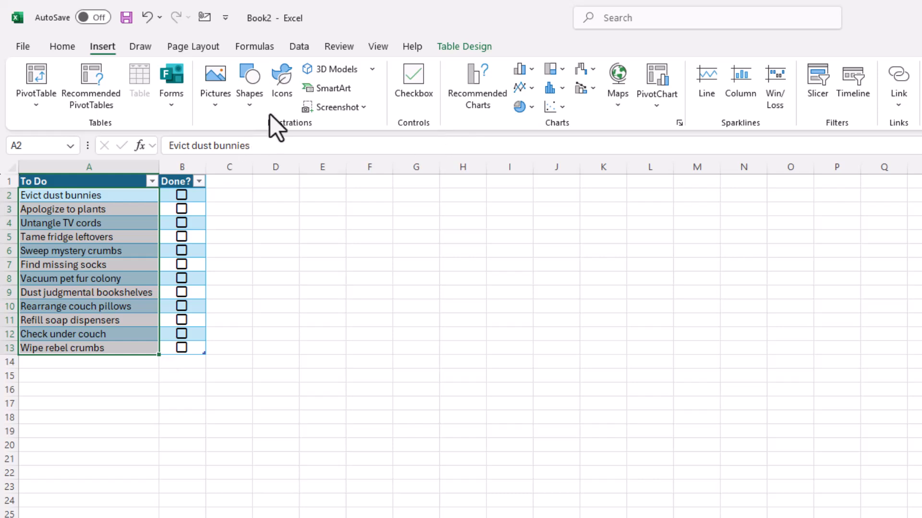
{"action": "left_click", "coordinate": [65, 50]}
{"action": "left_click", "coordinate": [665, 103]}
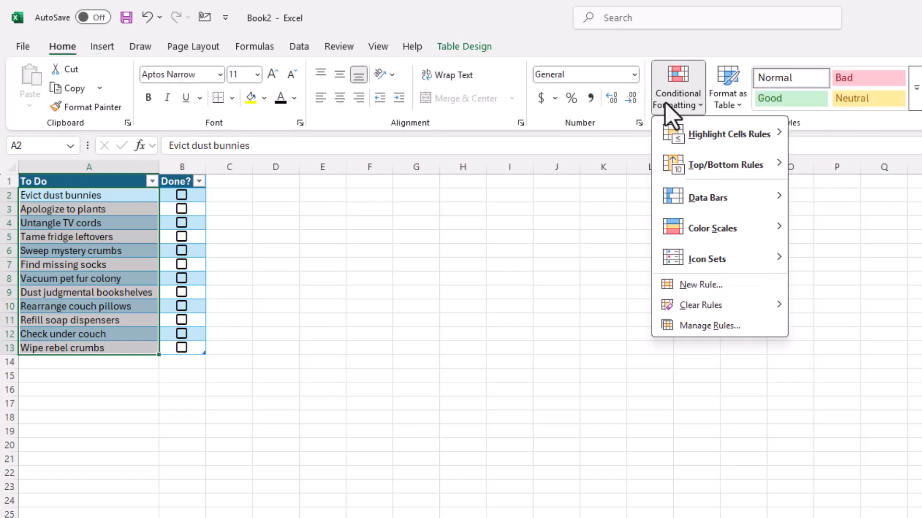
{"action": "left_click", "coordinate": [711, 286]}
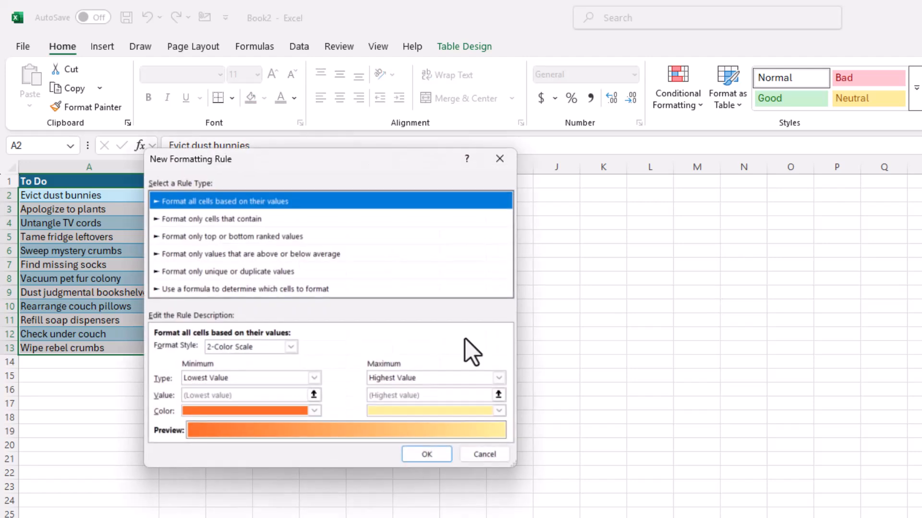
{"action": "left_click_drag", "start_coordinate": [373, 163], "coordinate": [496, 177]}
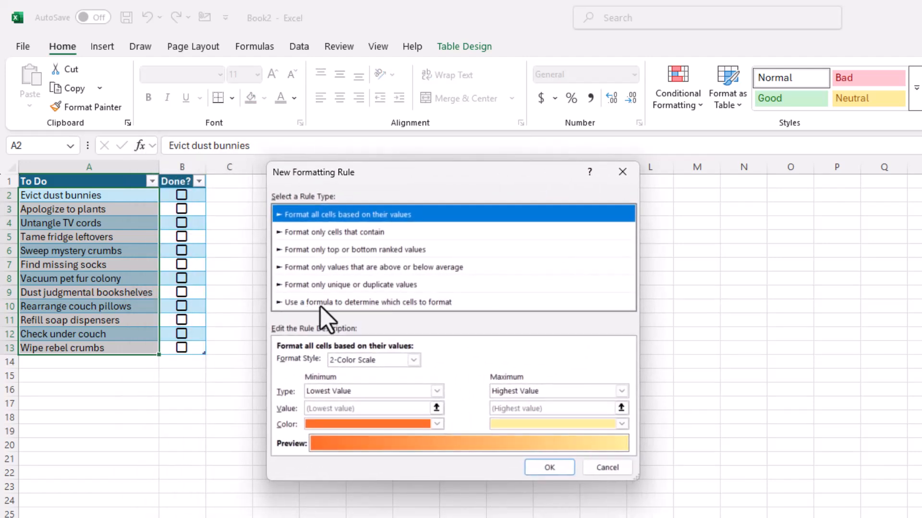
{"action": "left_click", "coordinate": [376, 303]}
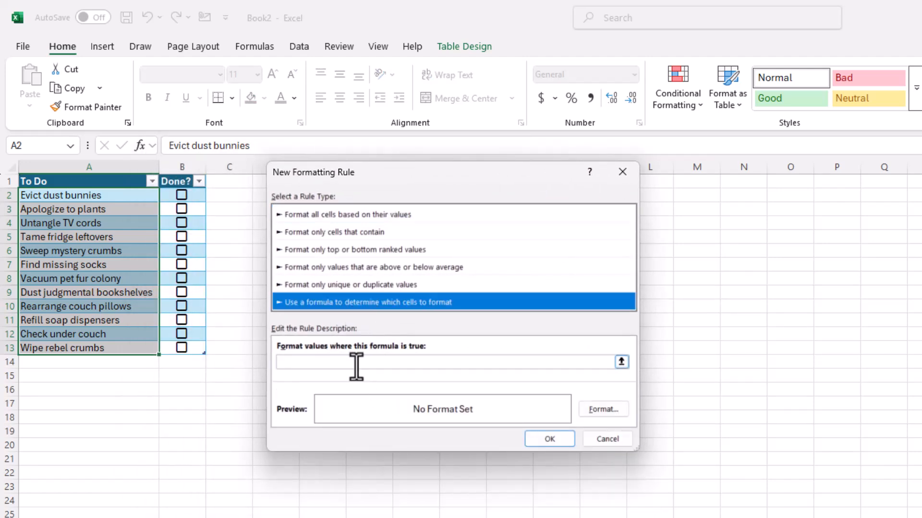
{"action": "left_click", "coordinate": [373, 364]}
{"action": "type", "text": "=$b"}
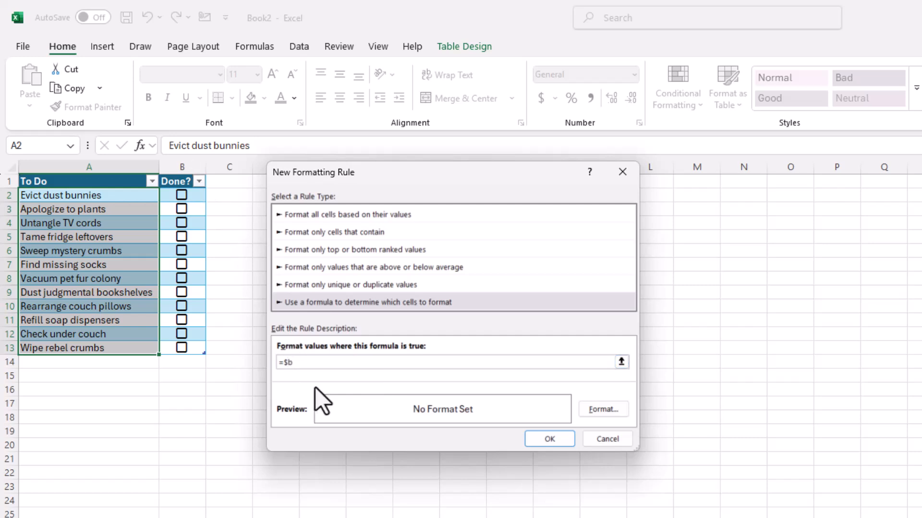
{"action": "type", "text": "2"}
- Set the rule's format to strikethrough text and apply the rule to the task list
{"action": "left_click", "coordinate": [602, 409]}
{"action": "left_click", "coordinate": [162, 282]}
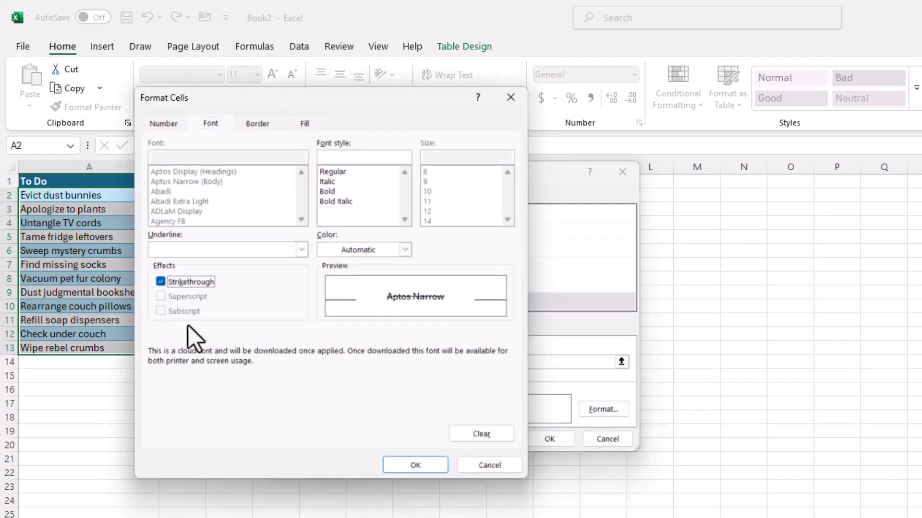
{"action": "left_click", "coordinate": [425, 466]}
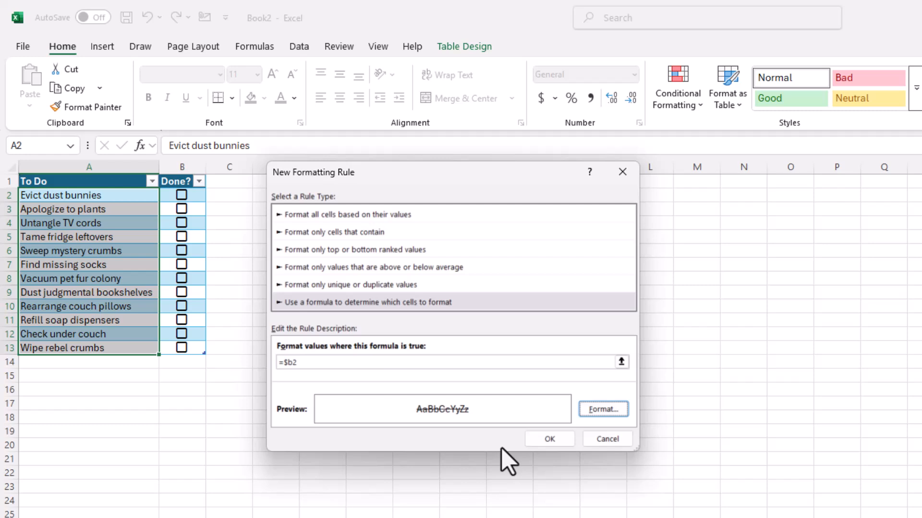
{"action": "left_click", "coordinate": [548, 437]}
{"action": "left_click", "coordinate": [379, 483]}
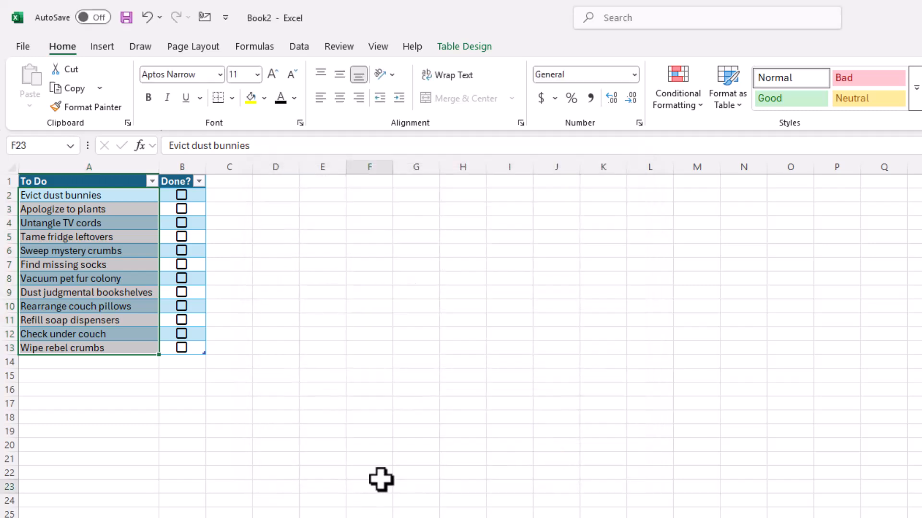
- Tick the Done? checkboxes for Evict dust bunnies, Untangle TV cords and Find missing socks
{"action": "left_click", "coordinate": [182, 195]}
{"action": "left_click", "coordinate": [182, 223]}
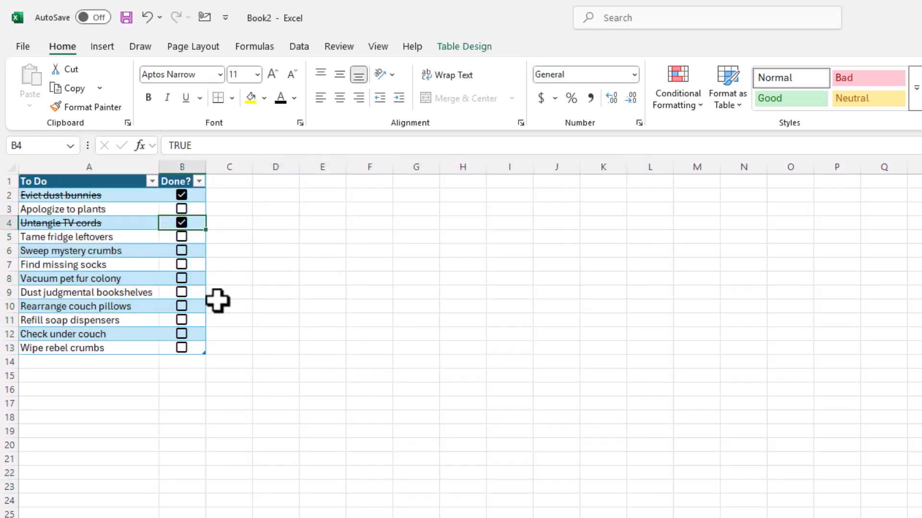
{"action": "left_click", "coordinate": [181, 268]}
{"action": "key", "text": "space"}
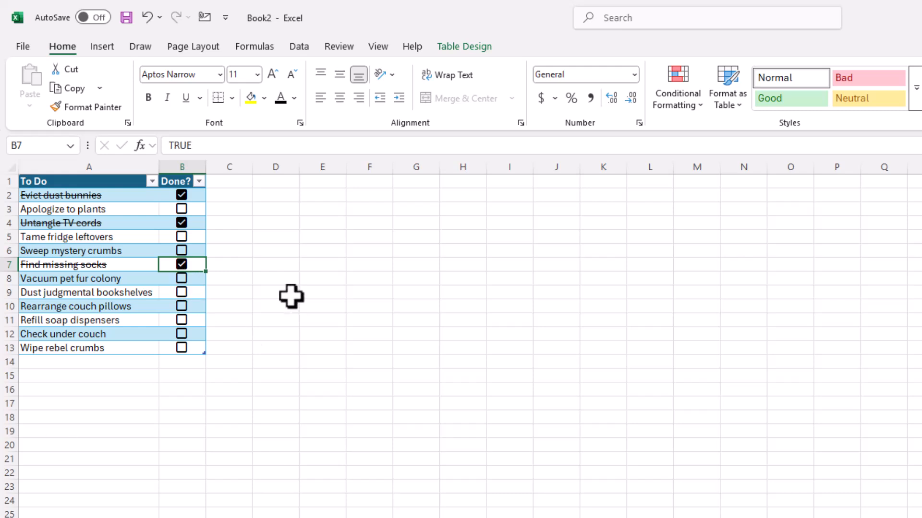
- Add a table row after Wipe rebel crumbs with the task "Say goodnight to plant" and tick its checkbox
{"action": "left_click", "coordinate": [199, 349]}
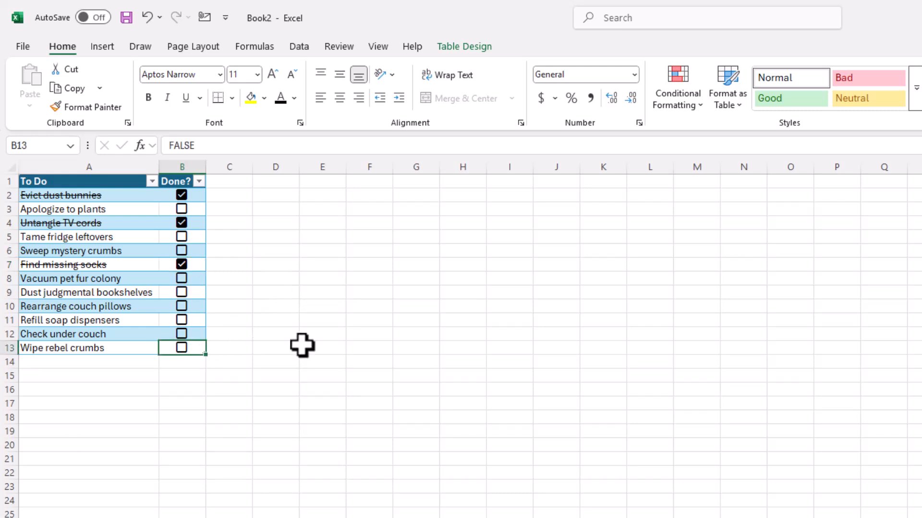
{"action": "key", "text": "Tab"}
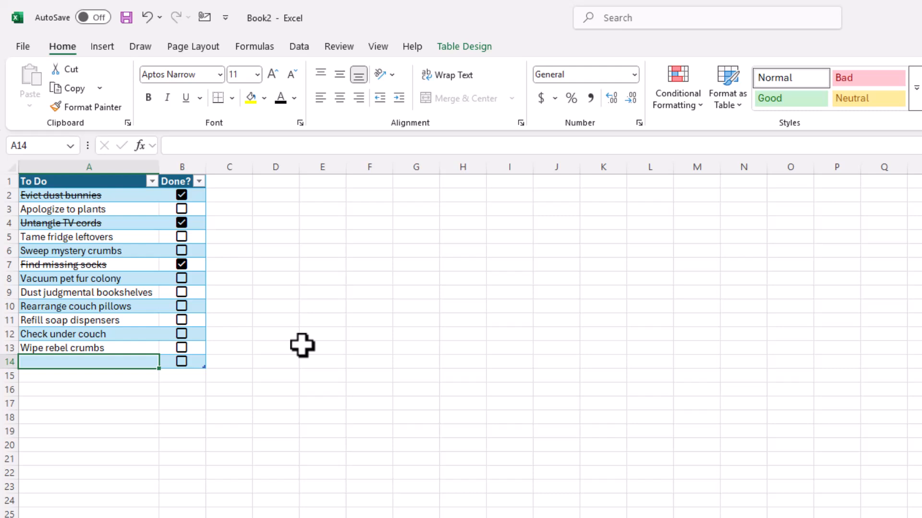
{"action": "type", "text": "Say goodnight to plant"}
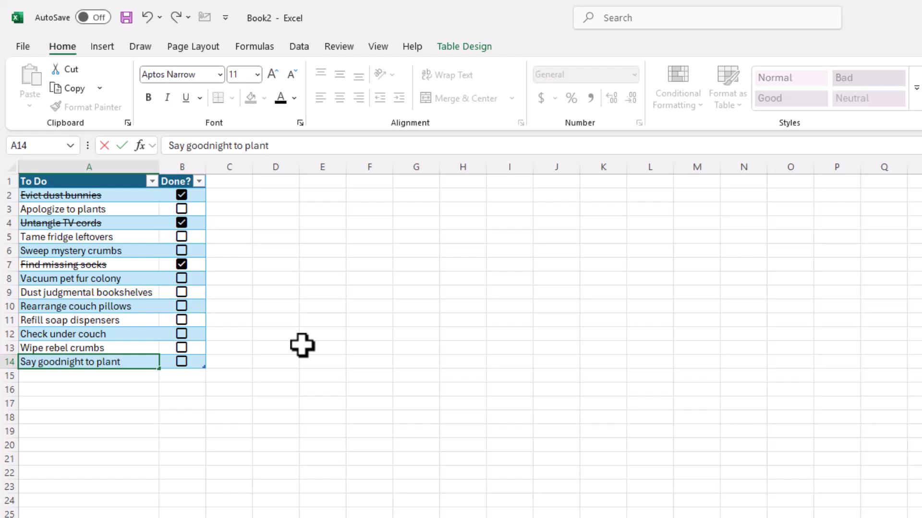
{"action": "key", "text": "Tab"}
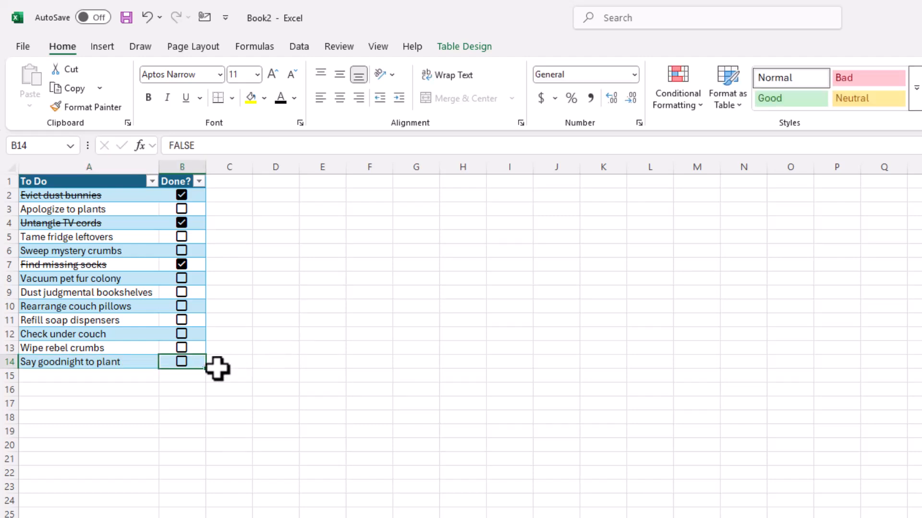
{"action": "left_click", "coordinate": [182, 361]}
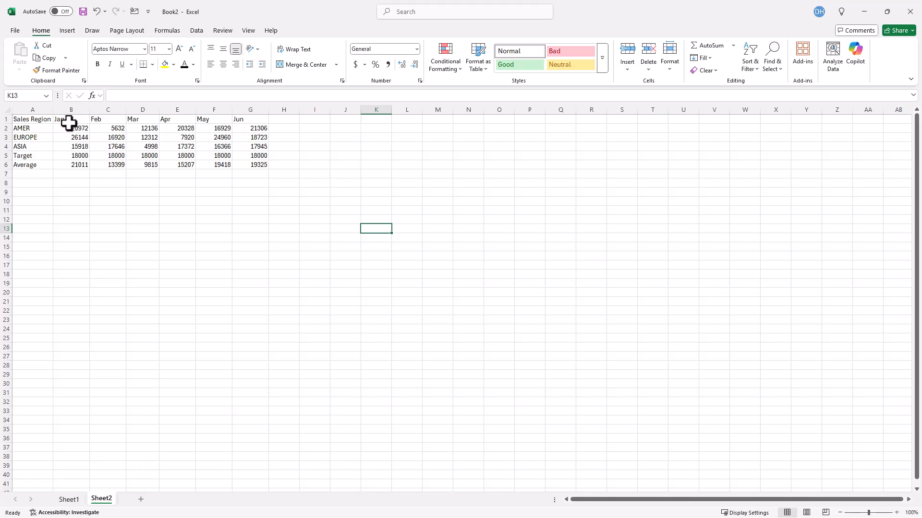
- Insert a Clustered Column - Line combo chart from the Sheet2 sales data in A1:G6, with Target and Average as lines
{"action": "left_click_drag", "start_coordinate": [37, 120], "coordinate": [255, 165]}
{"action": "left_click", "coordinate": [67, 32]}
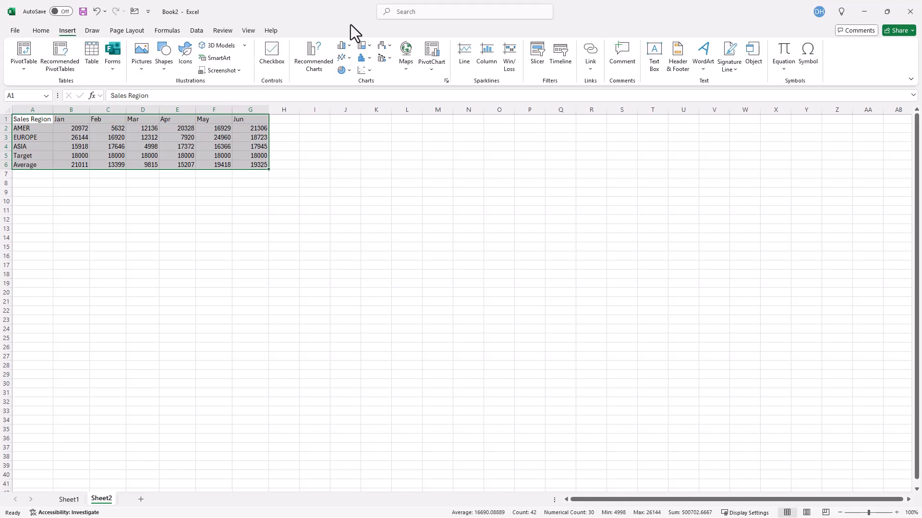
{"action": "left_click", "coordinate": [348, 46]}
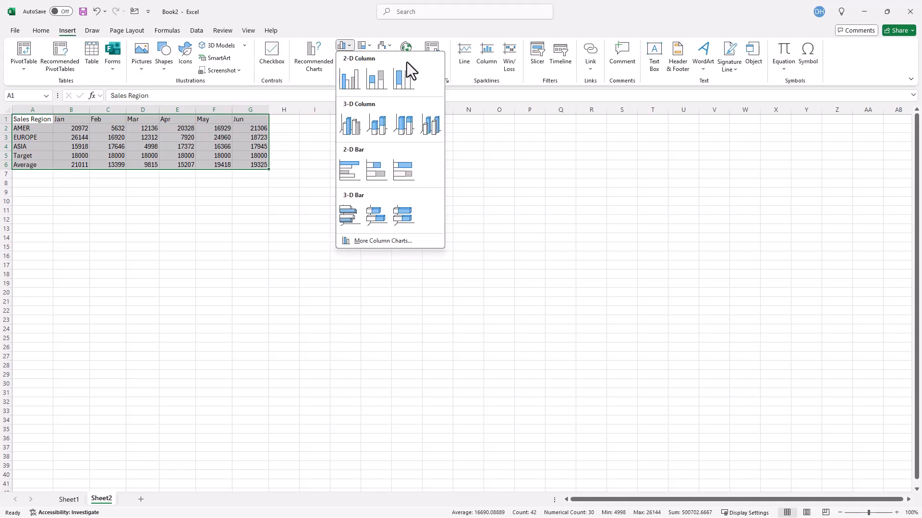
{"action": "left_click", "coordinate": [371, 240]}
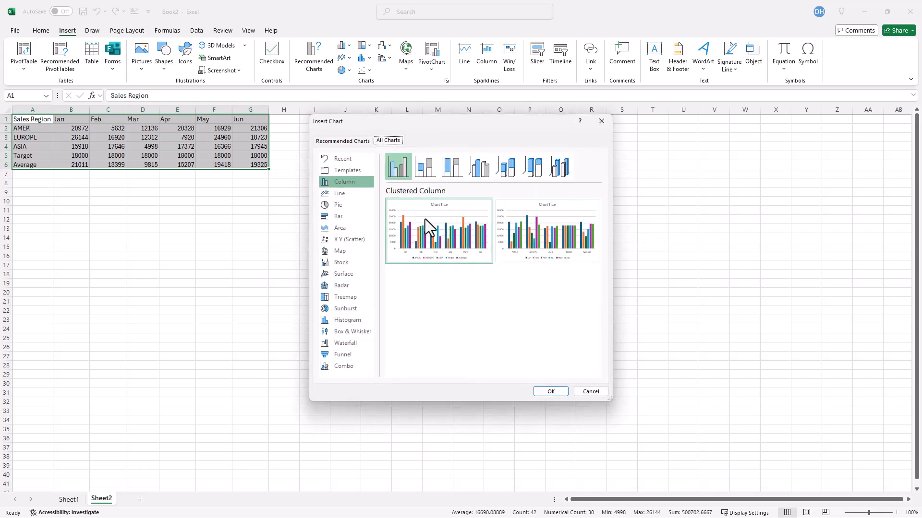
{"action": "left_click", "coordinate": [346, 368]}
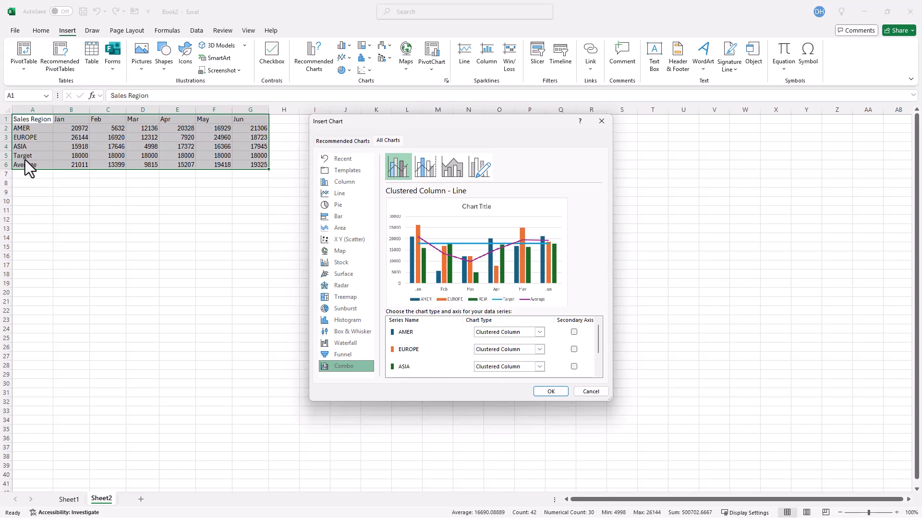
{"action": "scroll", "coordinate": [438, 352], "scroll_direction": "down", "scroll_amount": 2}
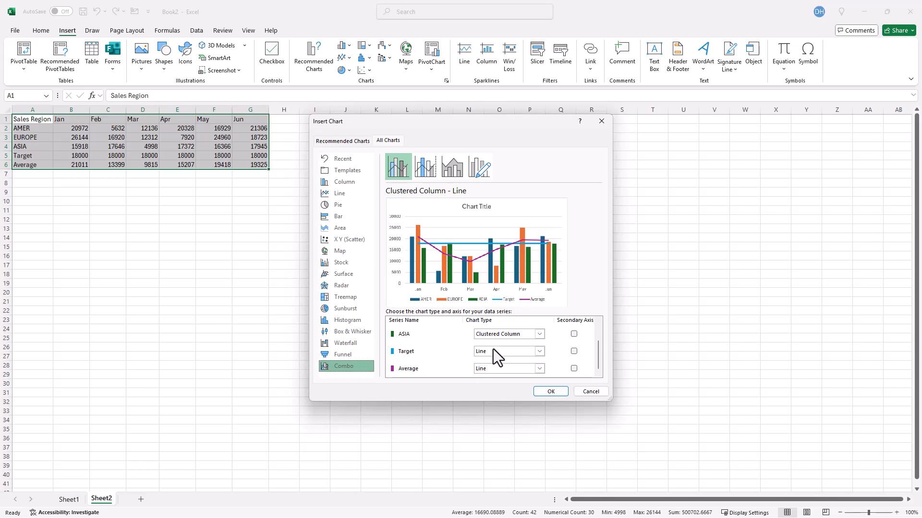
{"action": "left_click", "coordinate": [550, 392]}
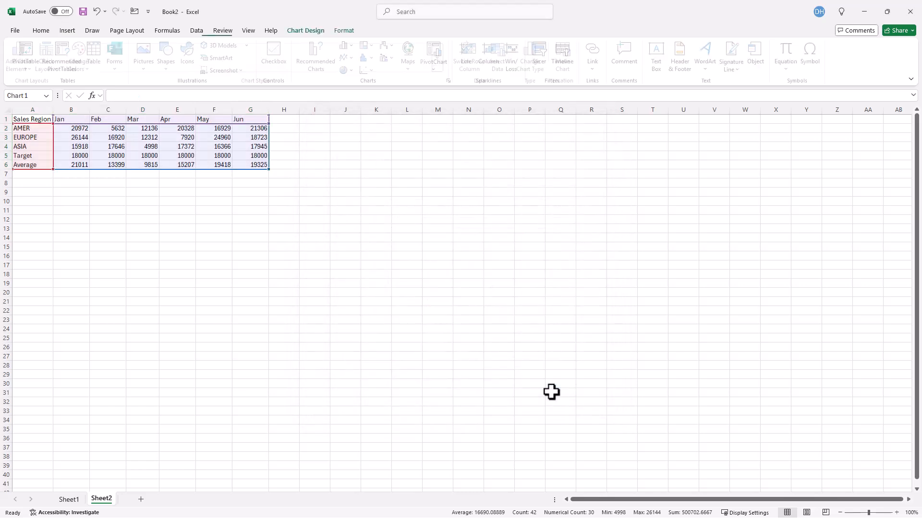
- Enlarge the combo chart, mainly in width, and place it below and to the right of the sales data
{"action": "left_click_drag", "start_coordinate": [409, 236], "coordinate": [372, 202]}
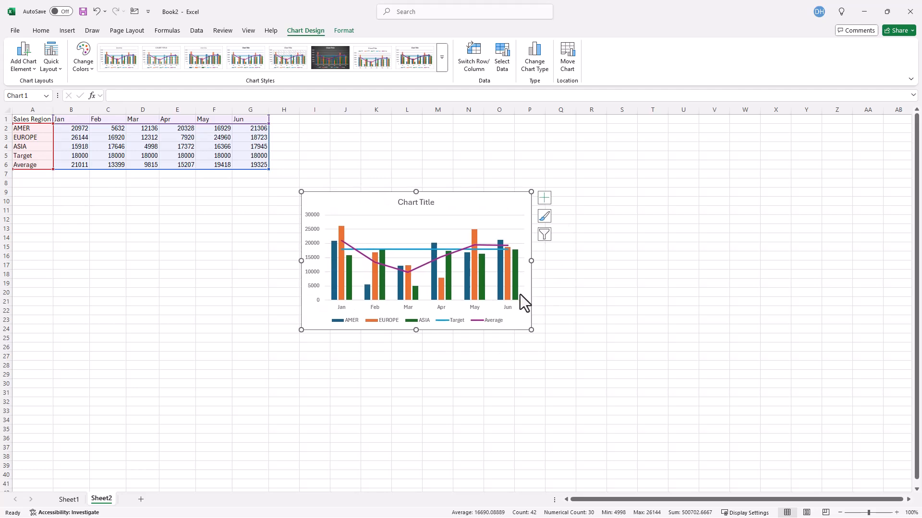
{"action": "left_click_drag", "start_coordinate": [531, 330], "coordinate": [615, 338]}
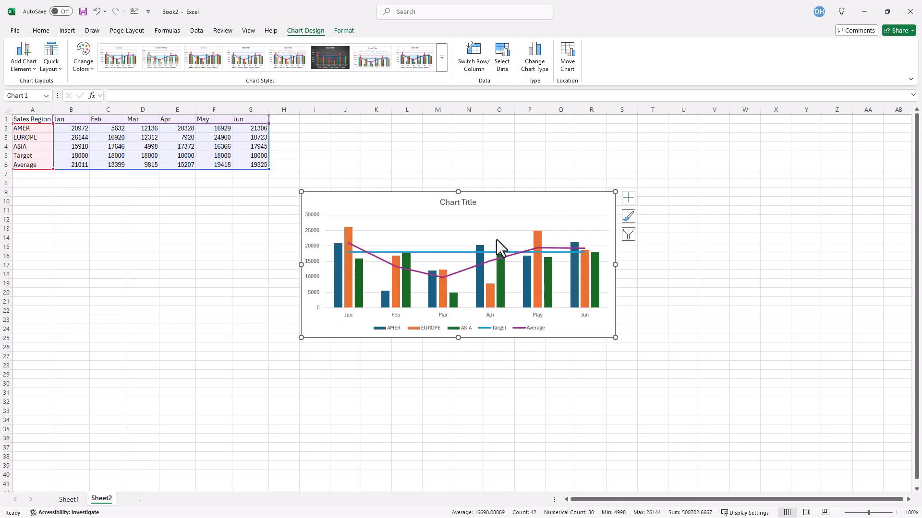
{"action": "left_click_drag", "start_coordinate": [502, 194], "coordinate": [491, 175]}
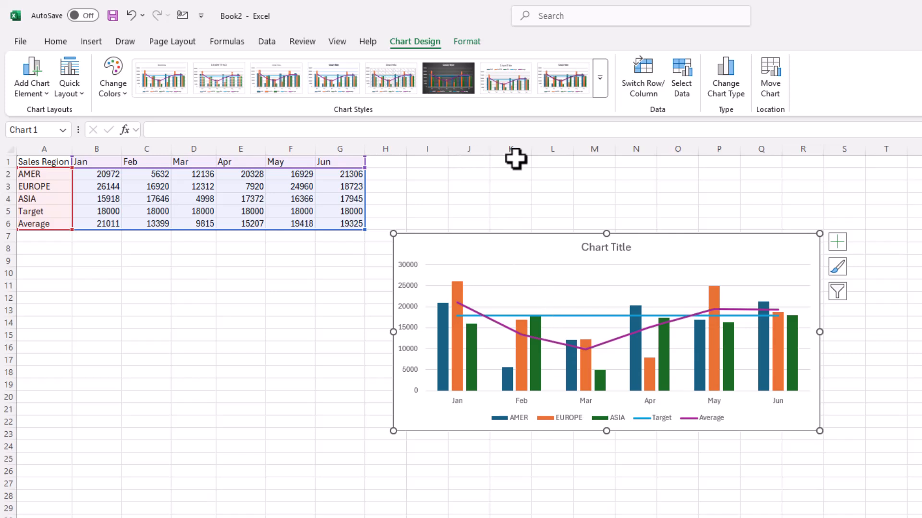
- Enter the labels Target in J1 and Average in J2
{"action": "left_click", "coordinate": [476, 162]}
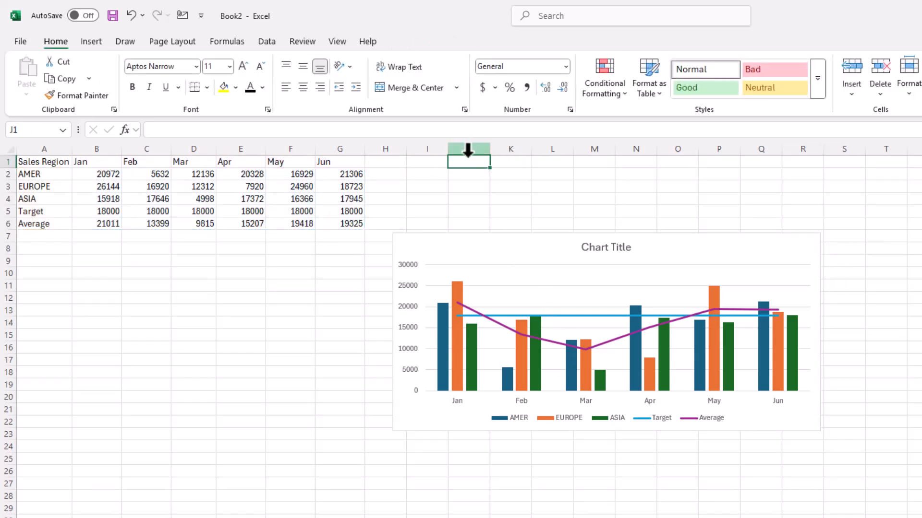
{"action": "type", "text": "Ta"}
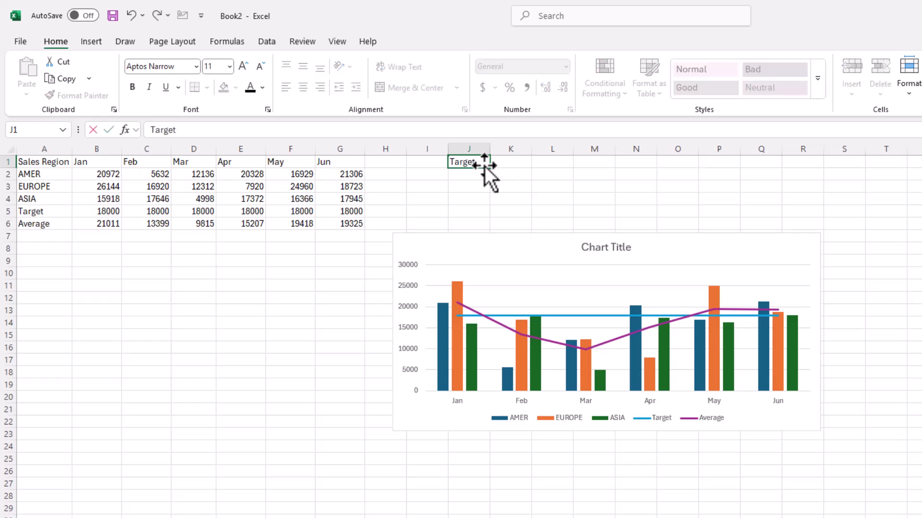
{"action": "type", "text": "rget"}
{"action": "key", "text": "Return"}
{"action": "type", "text": "Average"}
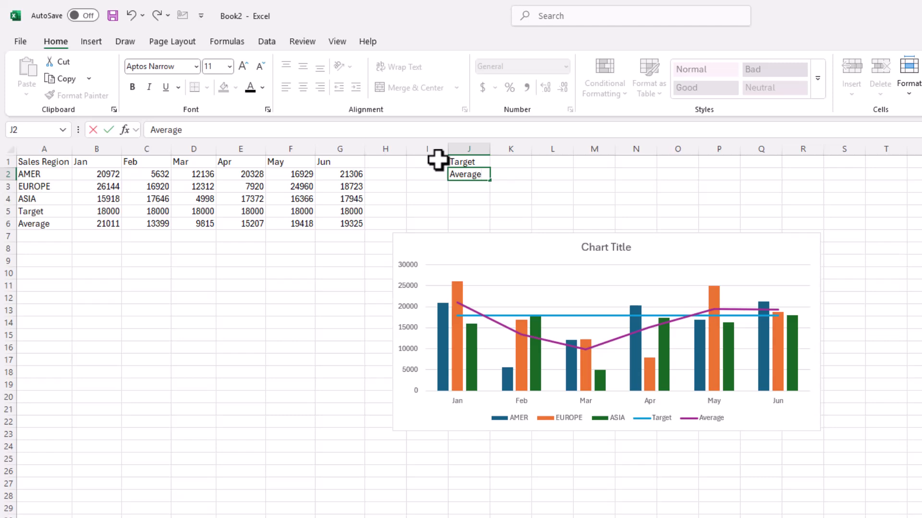
- Insert checkboxes in I1:I2 beside the Target and Average labels
{"action": "left_click_drag", "start_coordinate": [433, 161], "coordinate": [428, 172]}
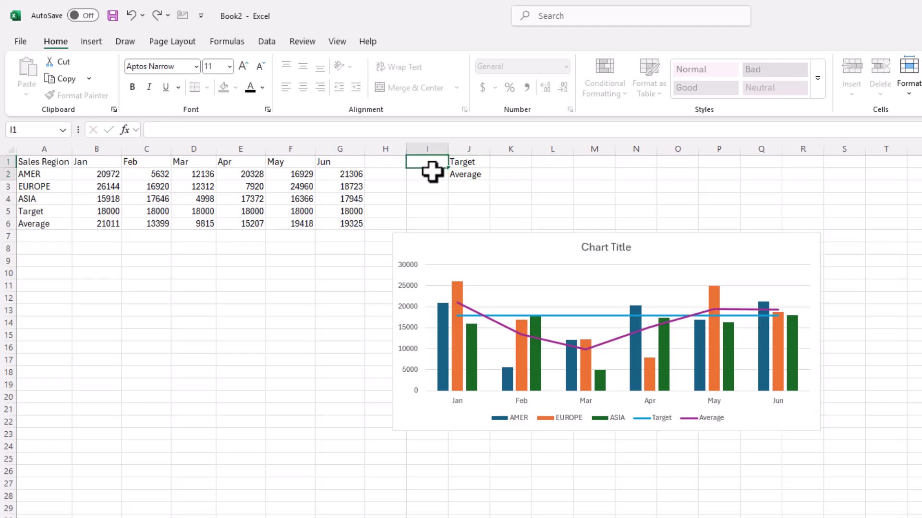
{"action": "left_click", "coordinate": [91, 42]}
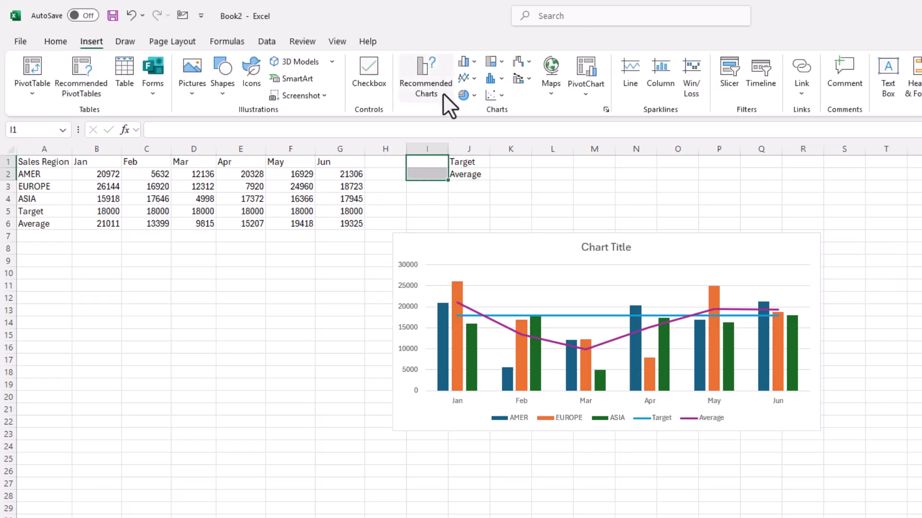
{"action": "left_click", "coordinate": [368, 71]}
{"action": "left_click", "coordinate": [335, 360]}
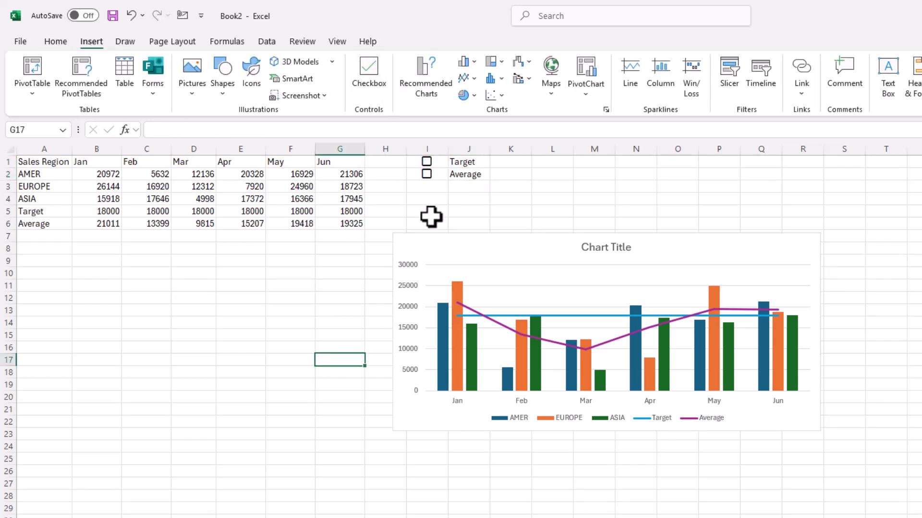
- Test the Target and Average checkboxes by ticking both and unticking them again
{"action": "left_click", "coordinate": [426, 161]}
{"action": "left_click", "coordinate": [426, 174]}
{"action": "left_click", "coordinate": [427, 163]}
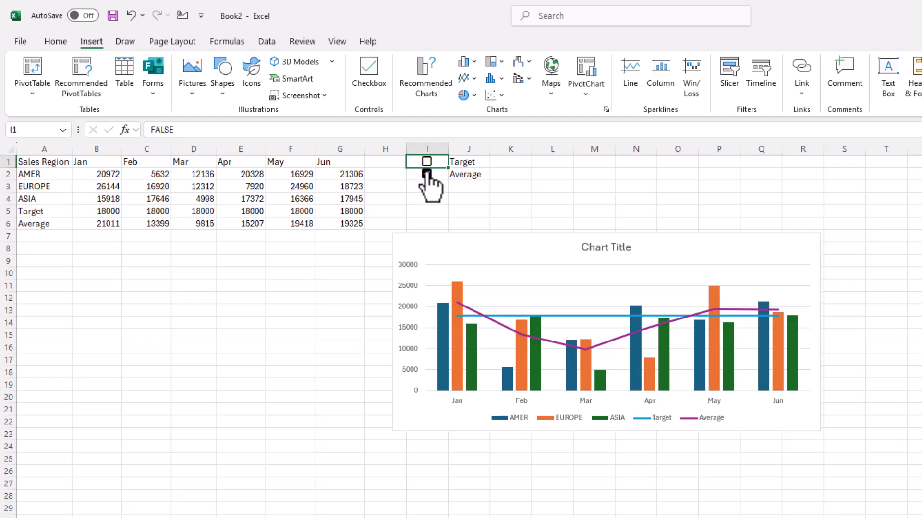
{"action": "left_click", "coordinate": [426, 174]}
{"action": "left_click", "coordinate": [307, 344]}
- Turn the January Target value in B5 into the formula =IF(I1=TRUE,18000,"")
{"action": "left_click", "coordinate": [91, 214]}
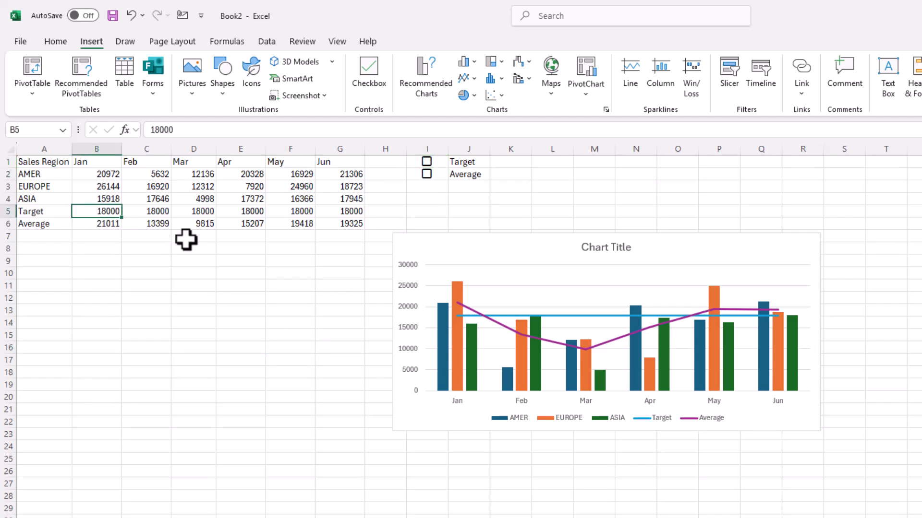
{"action": "left_click", "coordinate": [152, 130]}
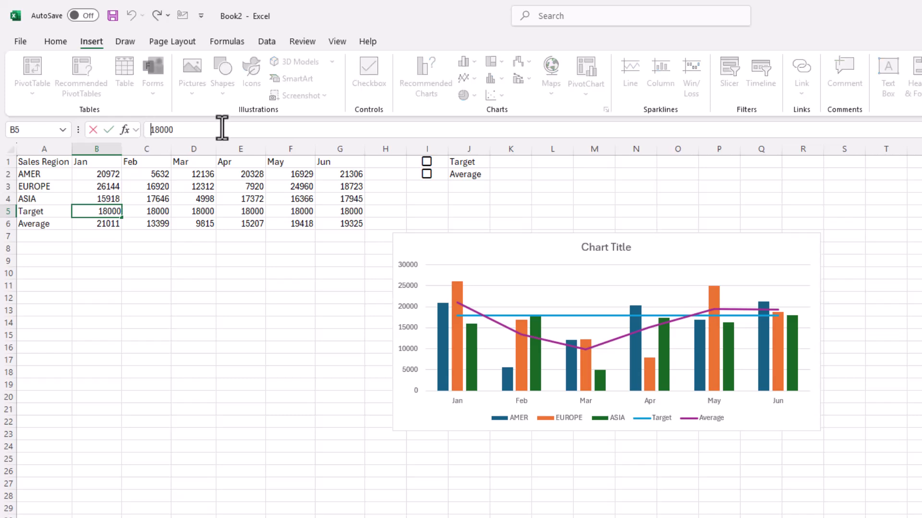
{"action": "type", "text": "=if"}
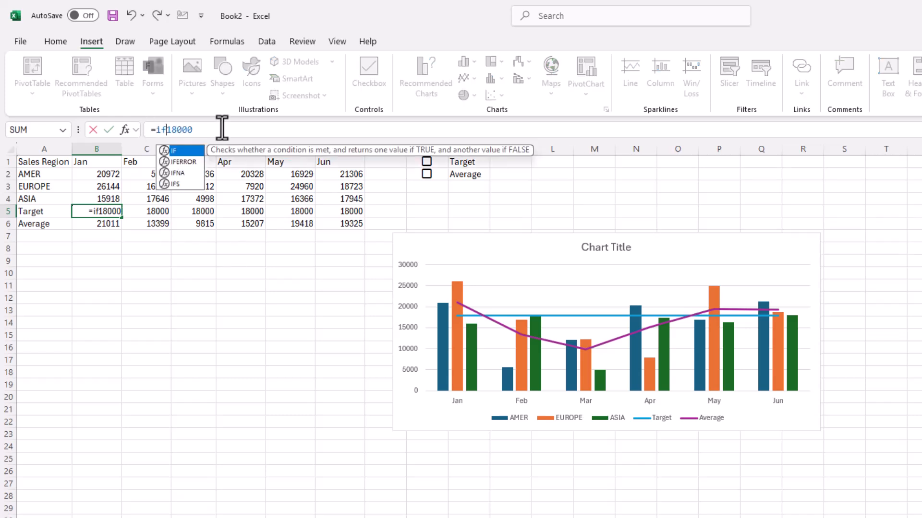
{"action": "type", "text": "("}
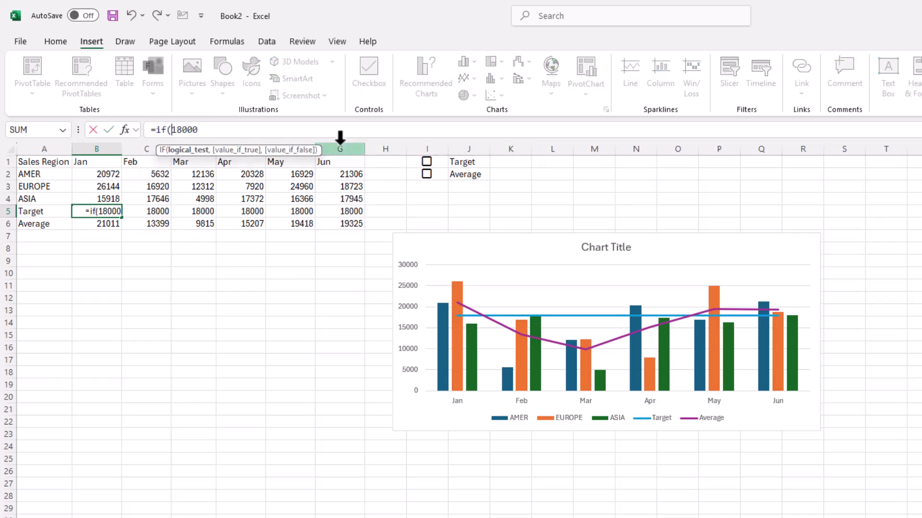
{"action": "left_click", "coordinate": [434, 164]}
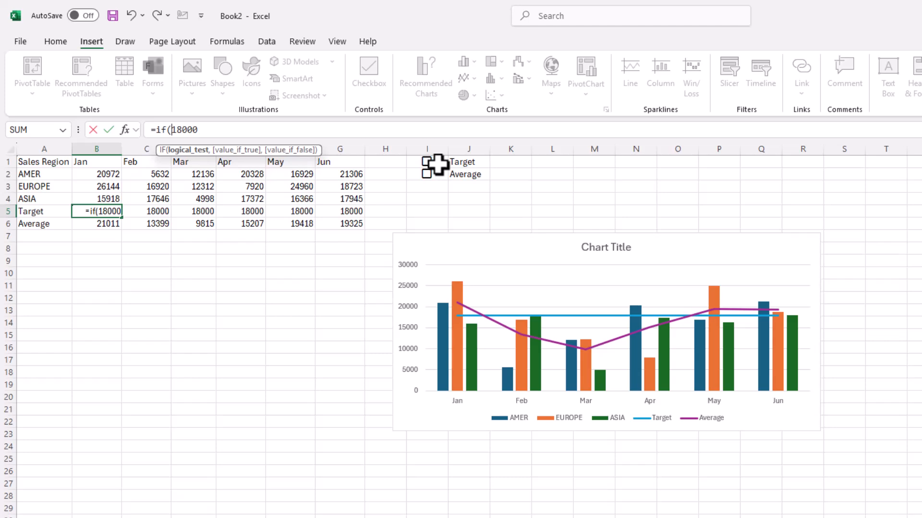
{"action": "type", "text": "=true,"}
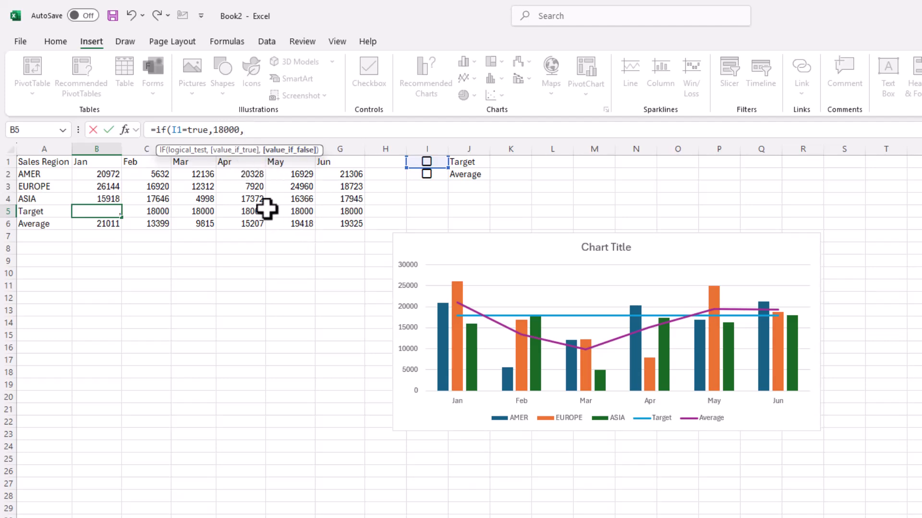
{"action": "type", "text": ","}
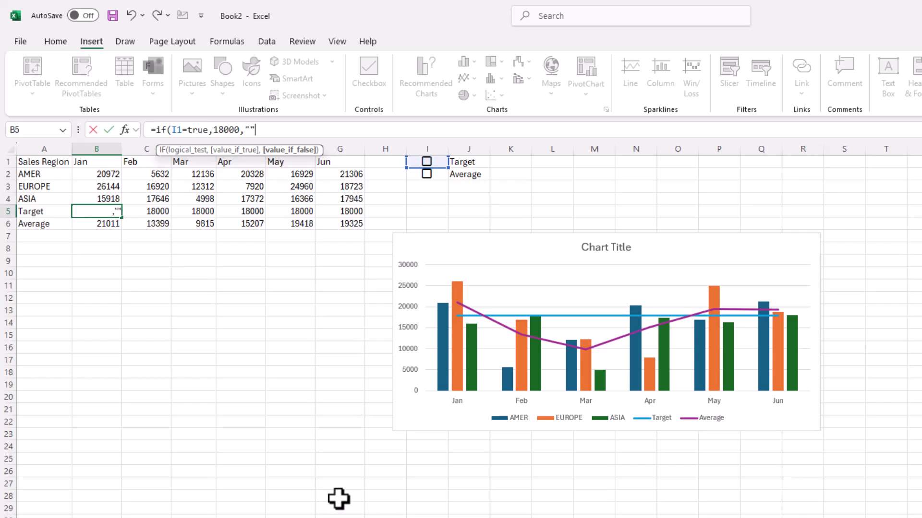
{"action": "type", "text": "\"\")"}
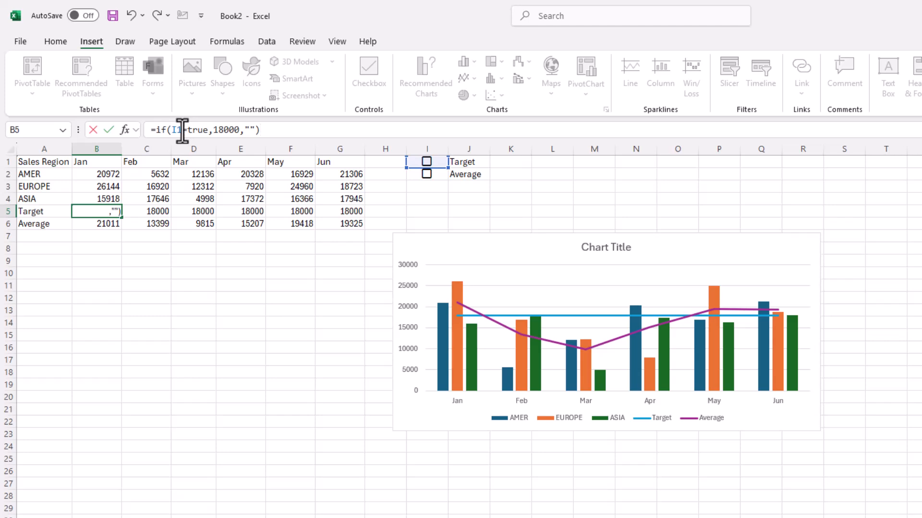
- Make the I1 reference in B5's formula absolute as $I$1 and commit the formula
{"action": "left_click_drag", "start_coordinate": [183, 131], "coordinate": [176, 130]}
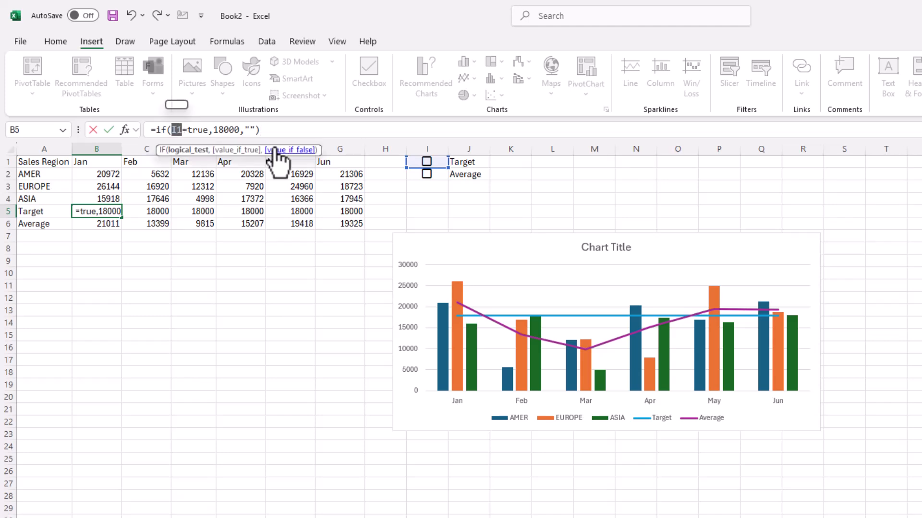
{"action": "key", "text": "F4"}
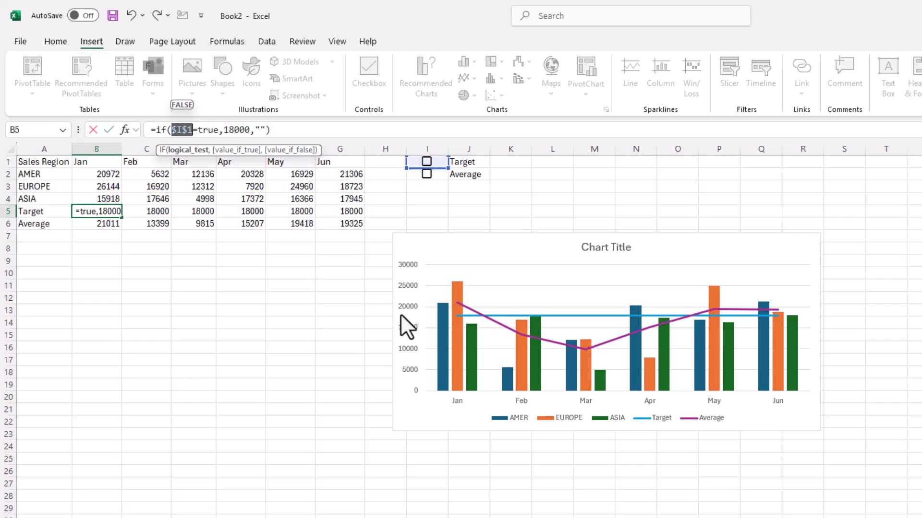
{"action": "key", "text": "Return"}
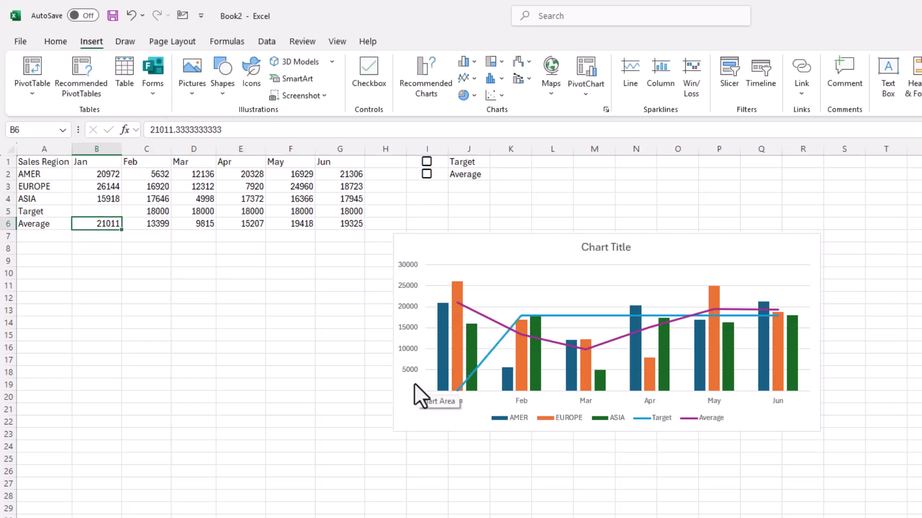
- Test B5 by ticking and unticking the Target checkbox, and fill its formula across the Target row to G5
{"action": "left_click", "coordinate": [426, 161]}
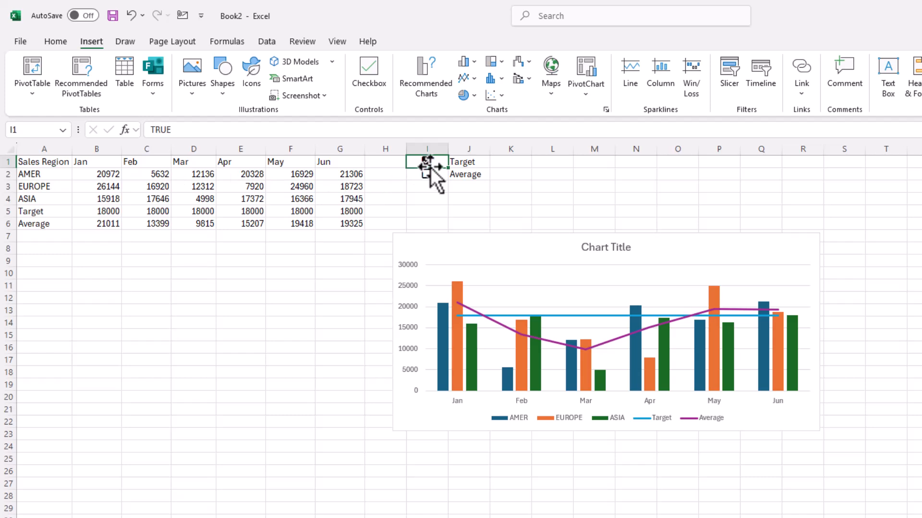
{"action": "left_click", "coordinate": [426, 161]}
{"action": "left_click", "coordinate": [103, 211]}
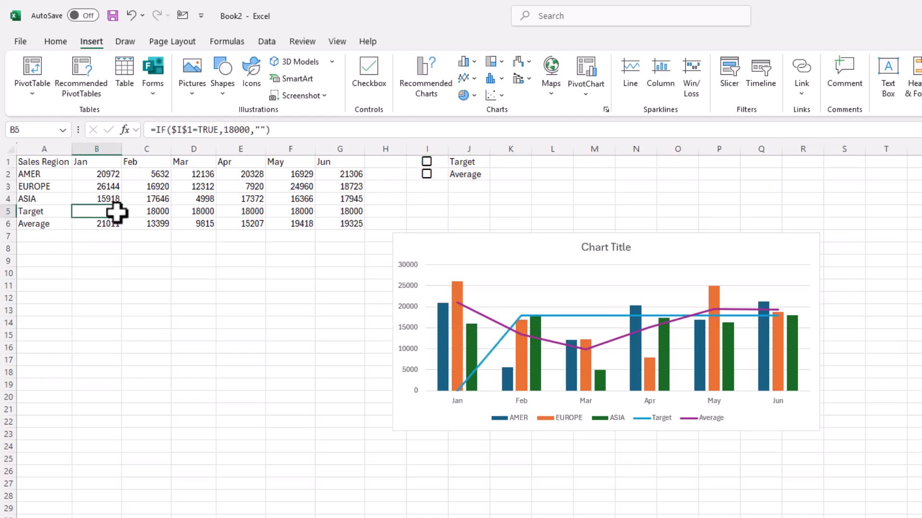
{"action": "left_click_drag", "start_coordinate": [125, 220], "coordinate": [354, 212]}
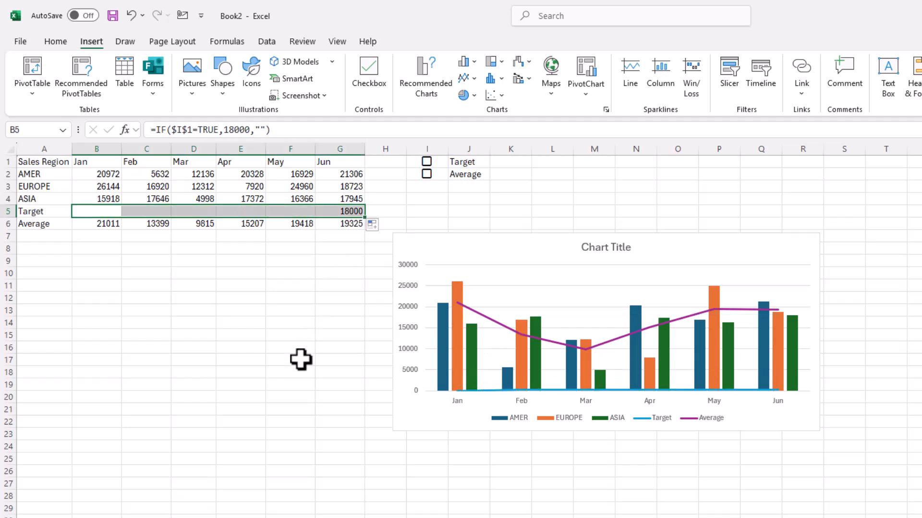
- Check the copied formulas along the Target row and tick and untick the Target checkbox to watch the chart line
{"action": "left_click", "coordinate": [156, 211]}
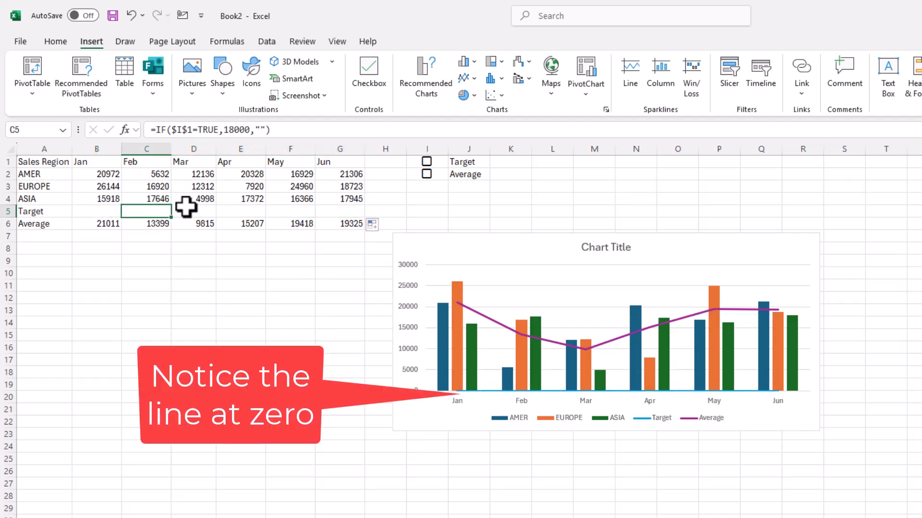
{"action": "left_click", "coordinate": [192, 212]}
{"action": "left_click", "coordinate": [249, 210]}
{"action": "left_click", "coordinate": [288, 210]}
{"action": "left_click", "coordinate": [336, 210]}
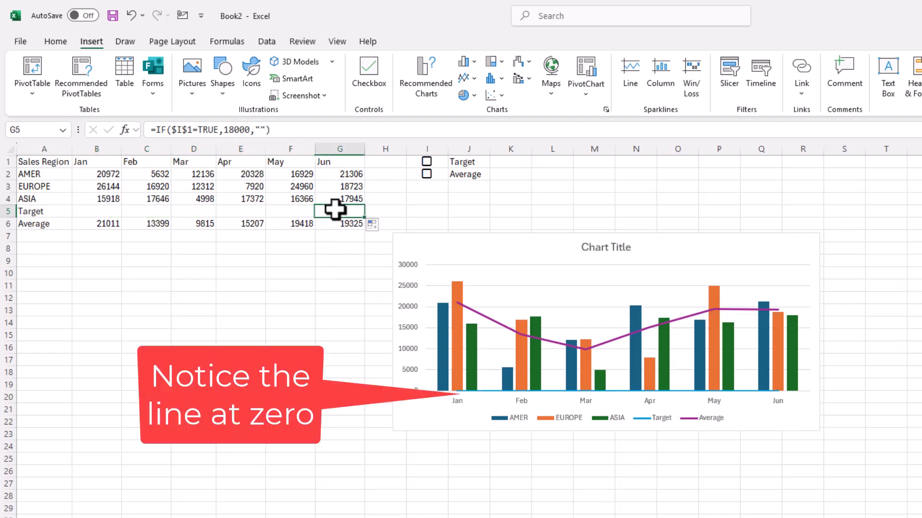
{"action": "left_click", "coordinate": [99, 210]}
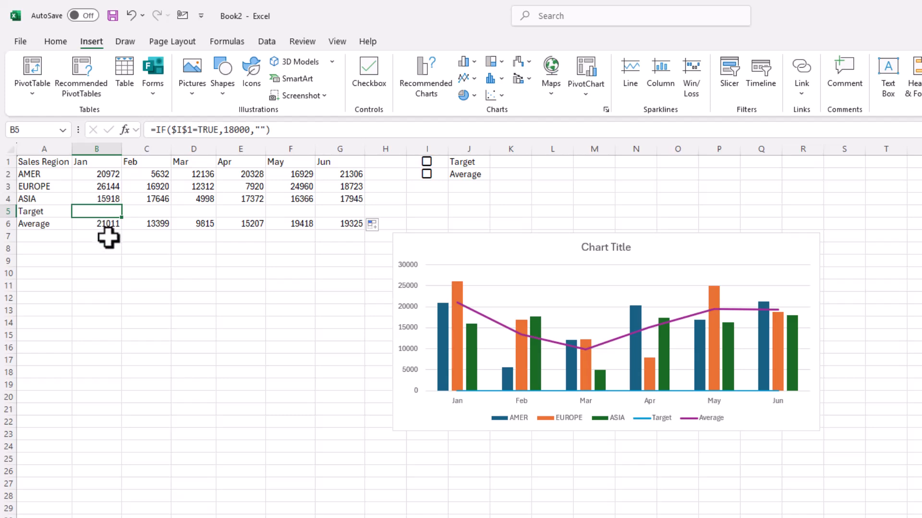
{"action": "left_click", "coordinate": [426, 162]}
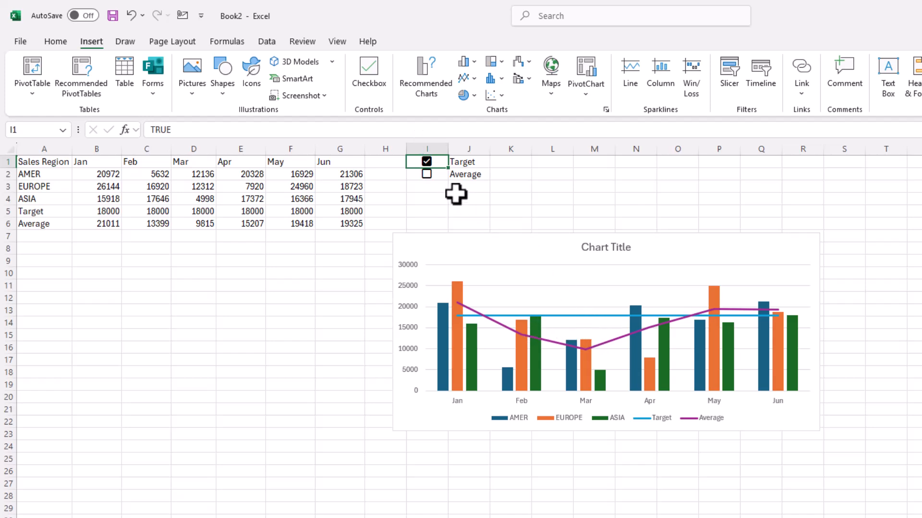
{"action": "left_click", "coordinate": [428, 164]}
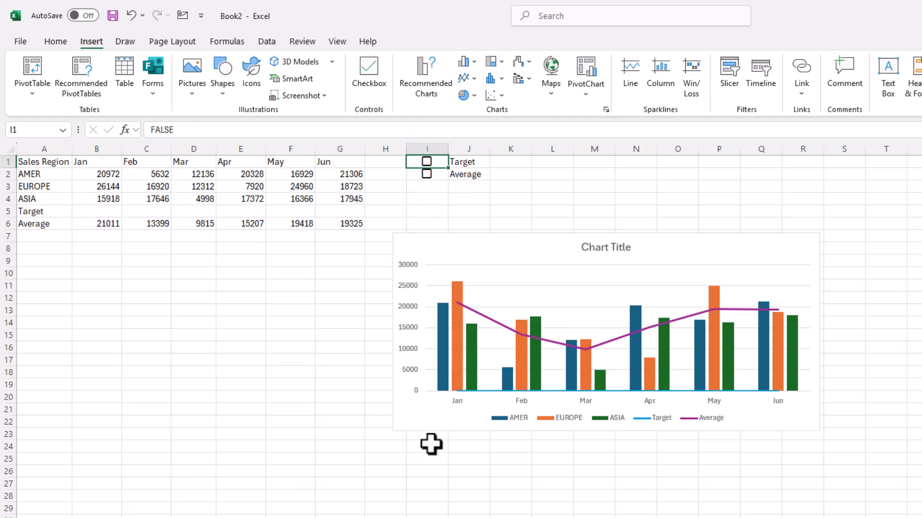
- Replace the empty text in B5's formula with NA() so it reads =IF($I$1=TRUE,18000,NA())
{"action": "left_click", "coordinate": [106, 211]}
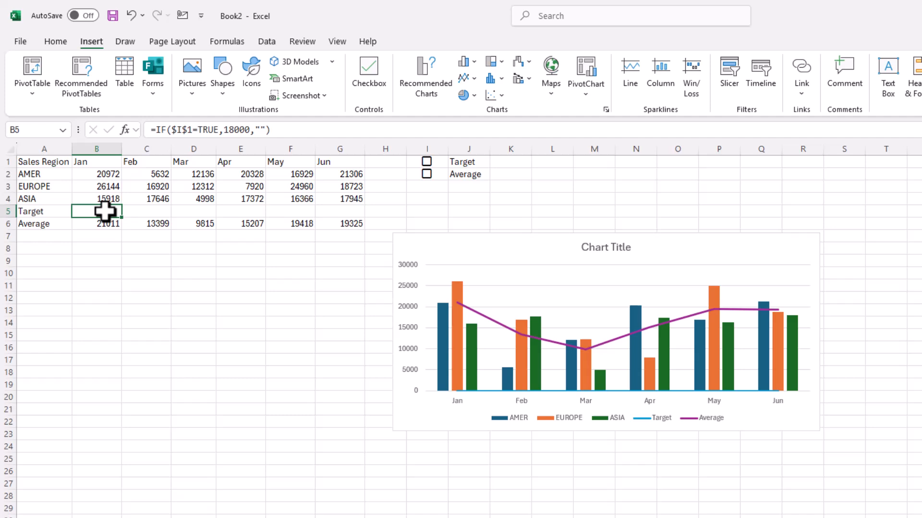
{"action": "left_click", "coordinate": [263, 129]}
{"action": "key", "text": "BackSpace"}
{"action": "key", "text": "BackSpace"}
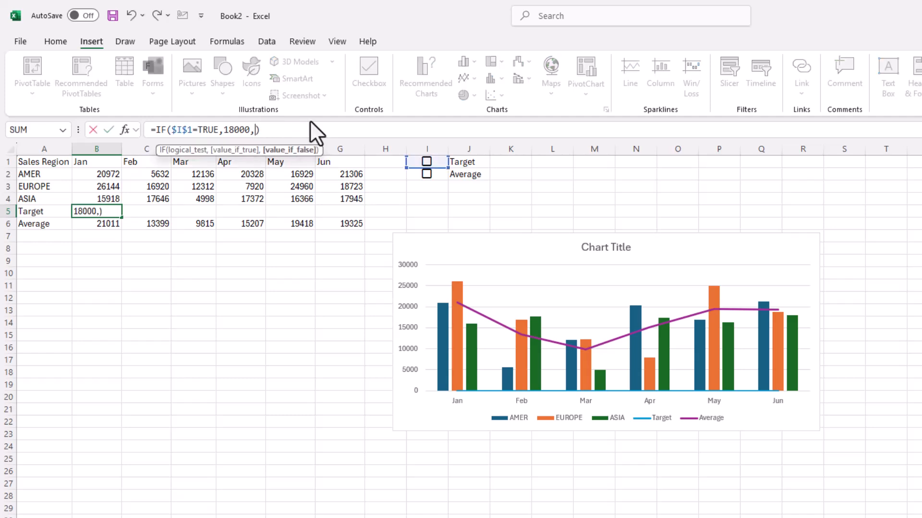
{"action": "type", "text": "na()"}
{"action": "key", "text": "ctrl+Return"}
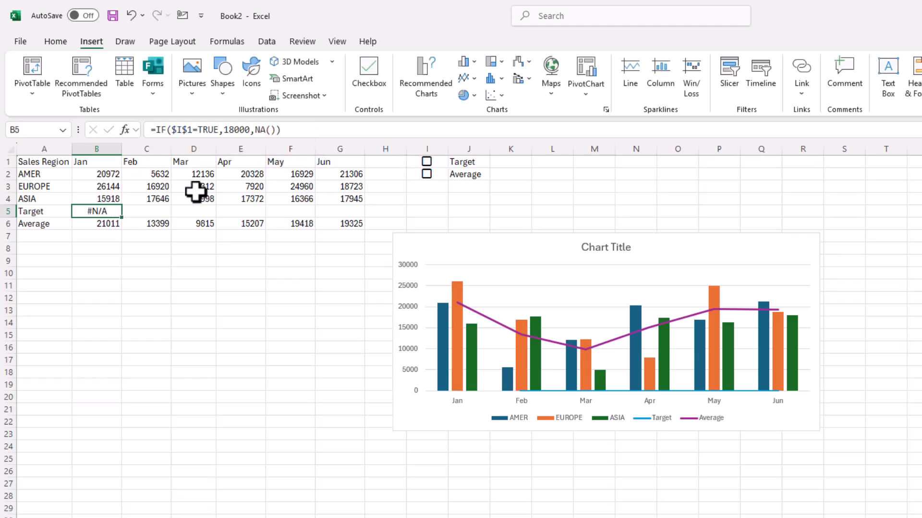
- Fill the NA() formula from B5 across to G5 and test it by ticking and unticking the Target checkbox
{"action": "left_click_drag", "start_coordinate": [122, 216], "coordinate": [374, 221]}
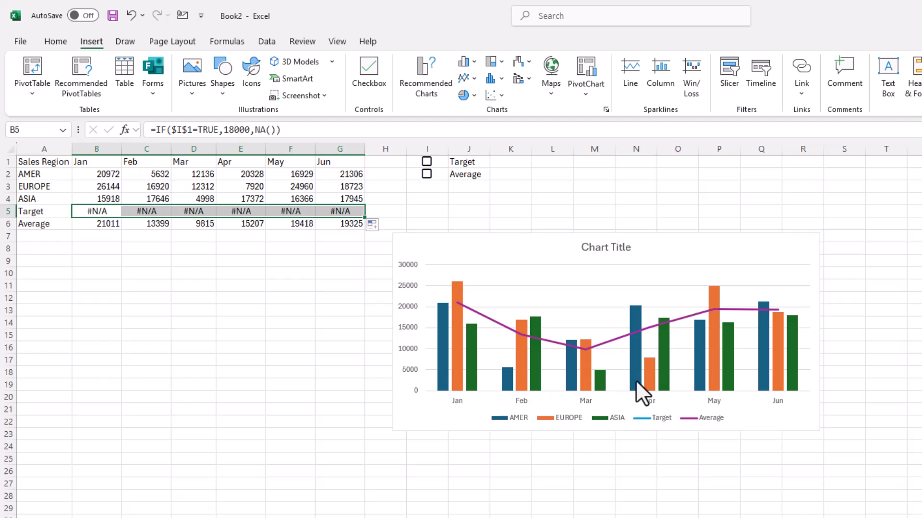
{"action": "left_click", "coordinate": [427, 162]}
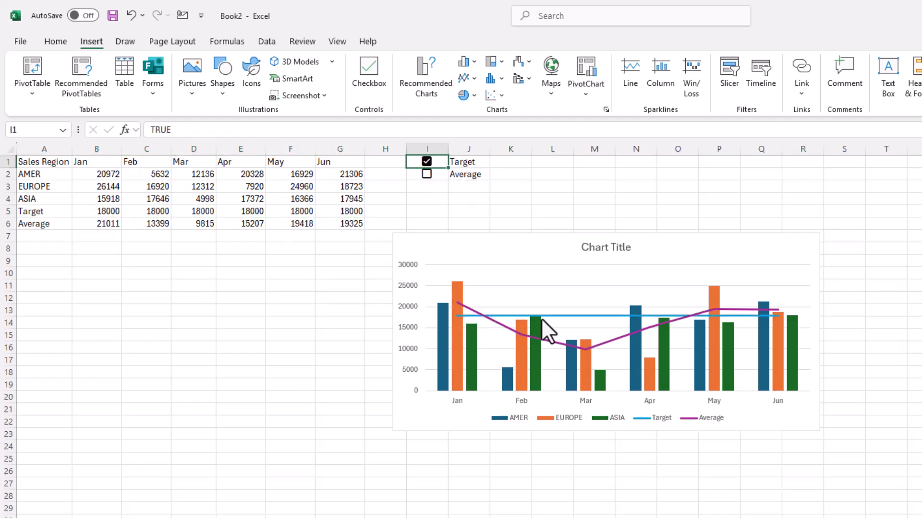
{"action": "left_click", "coordinate": [426, 161]}
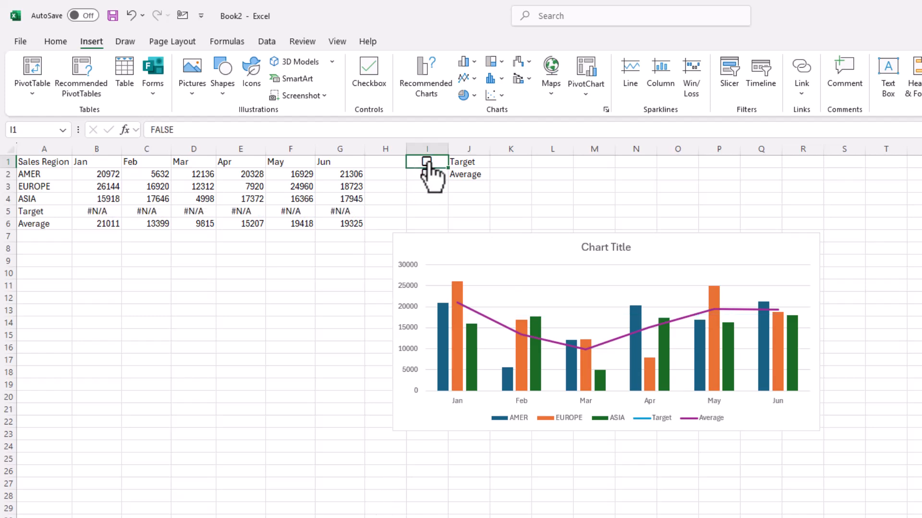
- Start wrapping the value in B6 in an IF function that tests the Average checkbox with the absolute reference $I$2
{"action": "left_click", "coordinate": [101, 225]}
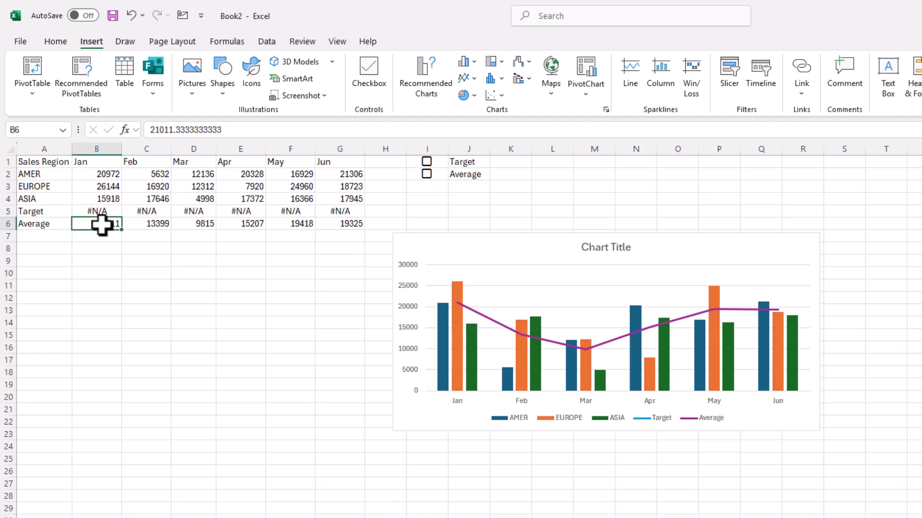
{"action": "left_click", "coordinate": [149, 129]}
{"action": "type", "text": "=if("}
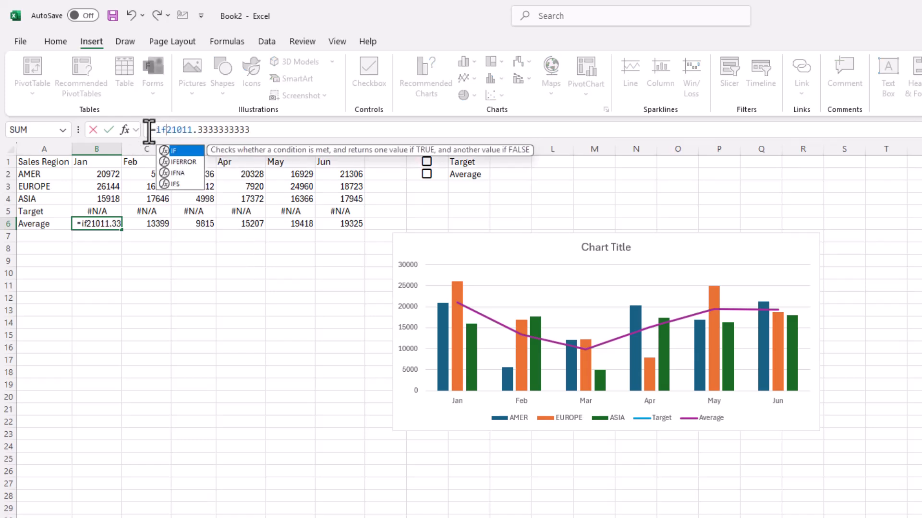
{"action": "left_click", "coordinate": [423, 174]}
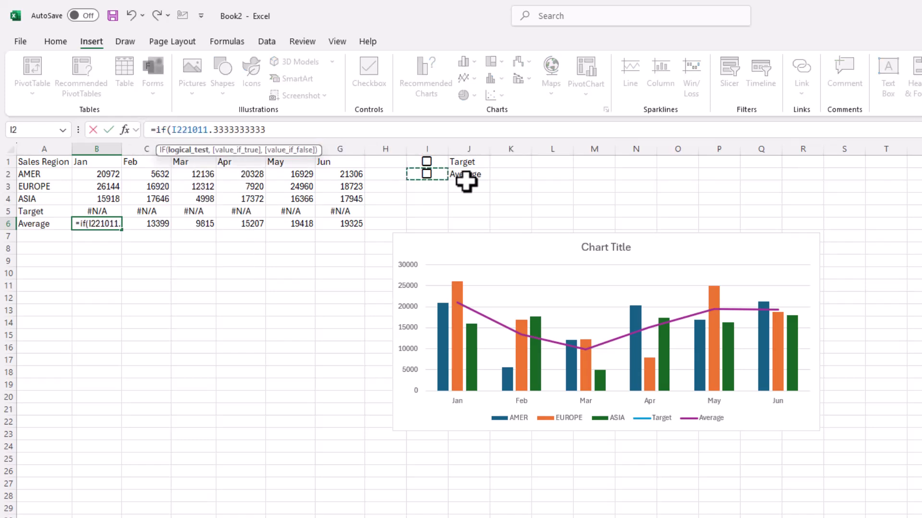
{"action": "type", "text": ","}
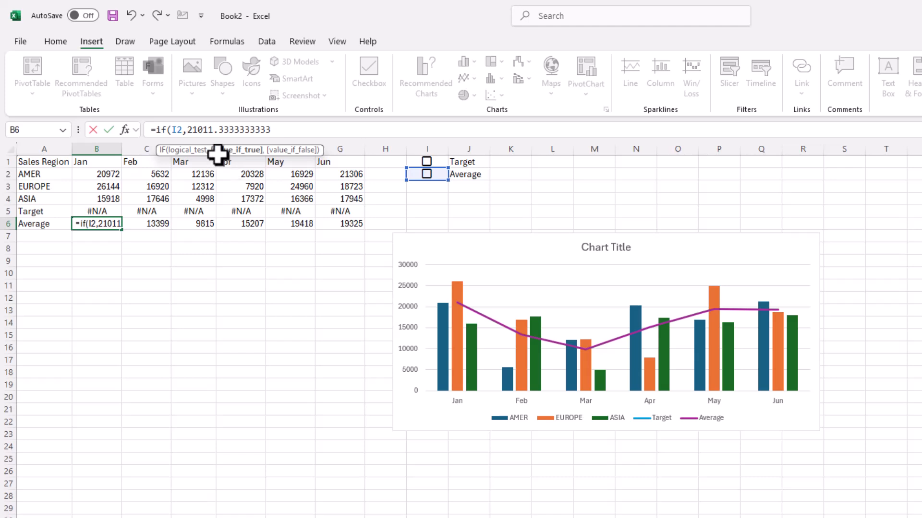
{"action": "key", "text": "Left"}
{"action": "key", "text": "Left"}
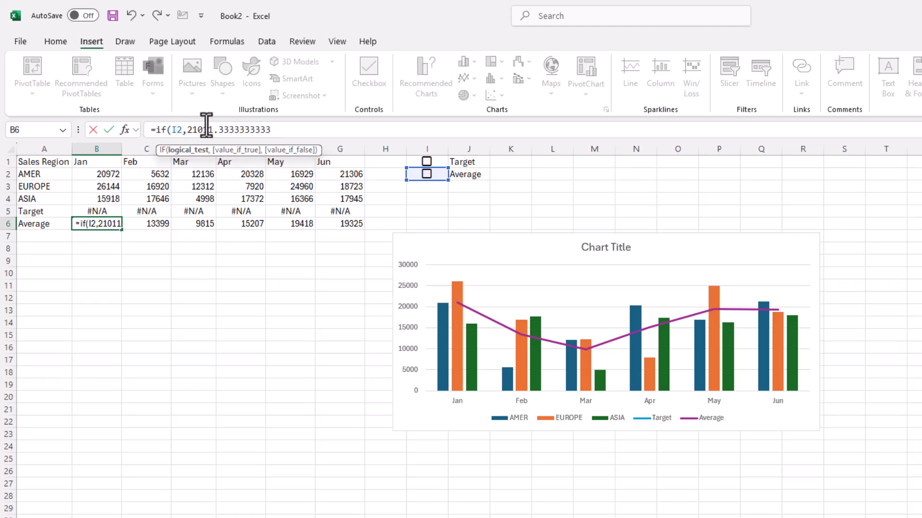
{"action": "key", "text": "F4"}
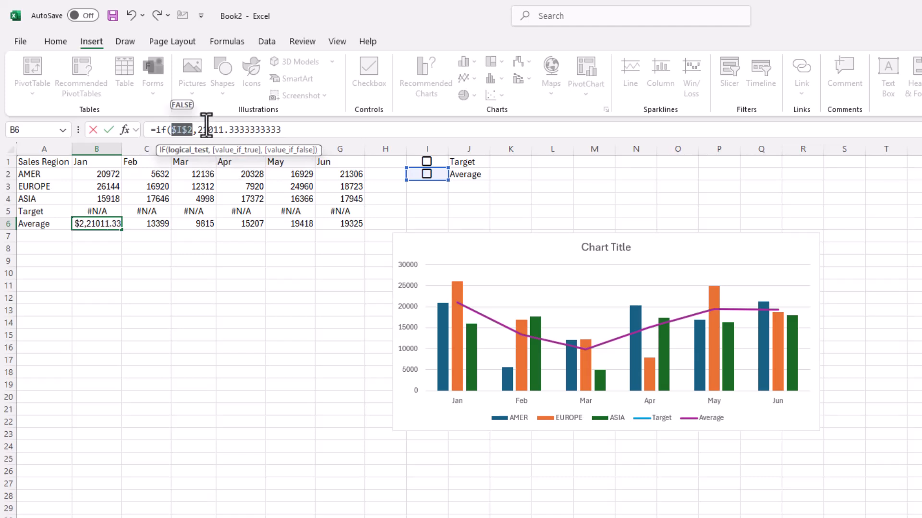
{"action": "left_click", "coordinate": [197, 129]}
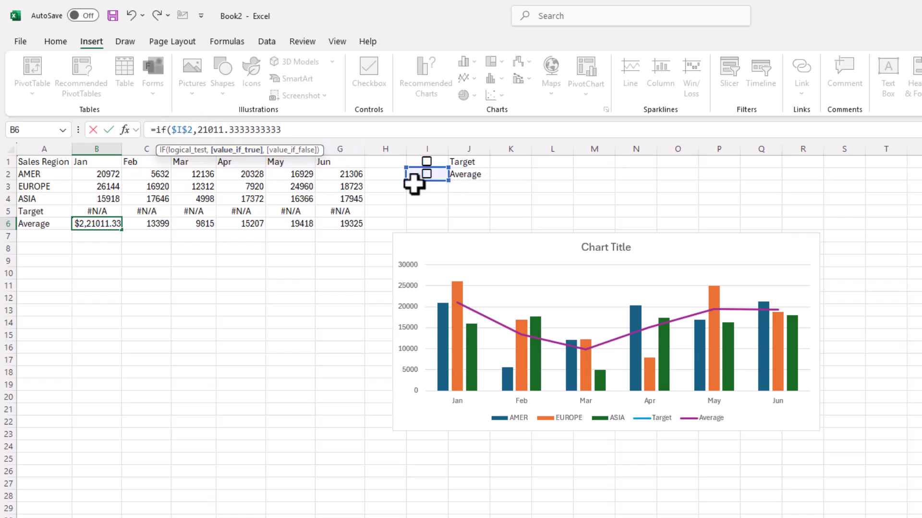
- Complete B6's formula with NA() as the false result so it reads =IF($I$2,21011.3333333333,NA())
{"action": "left_click", "coordinate": [305, 135]}
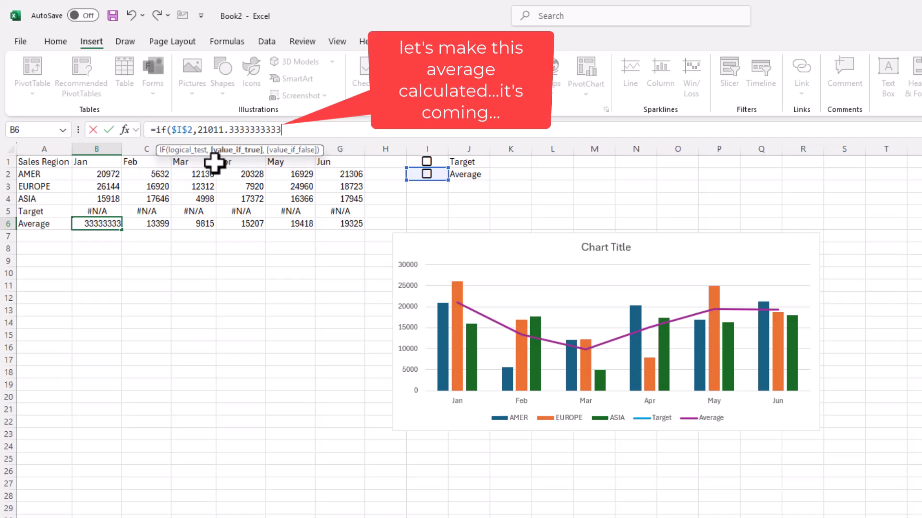
{"action": "type", "text": ","}
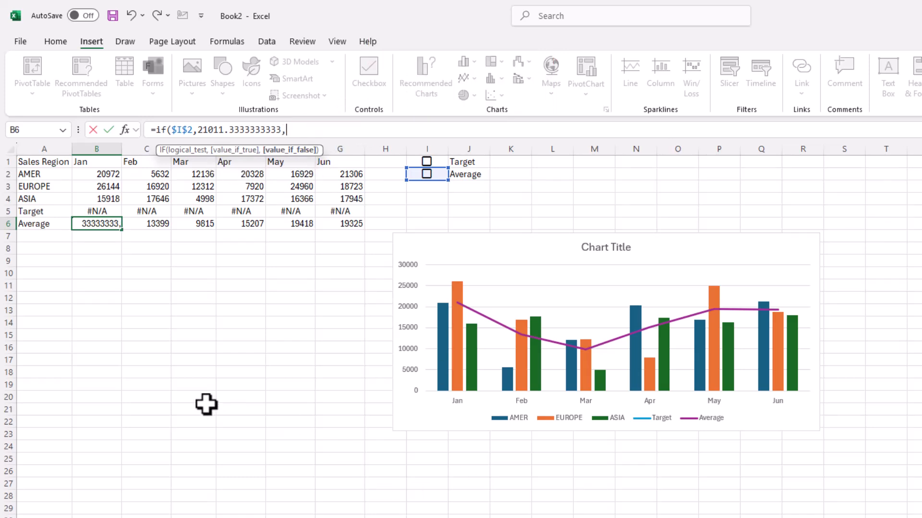
{"action": "type", "text": "na("}
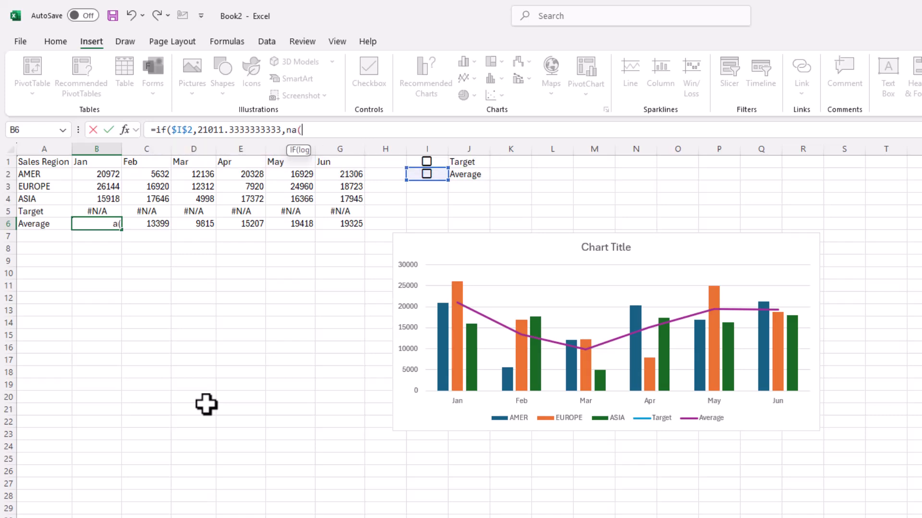
{"action": "type", "text": "))"}
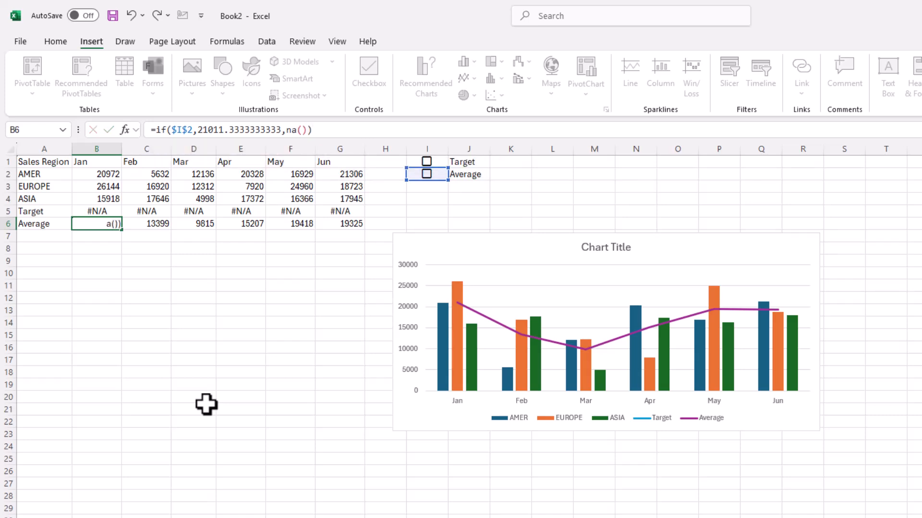
{"action": "key", "text": "ctrl+Return"}
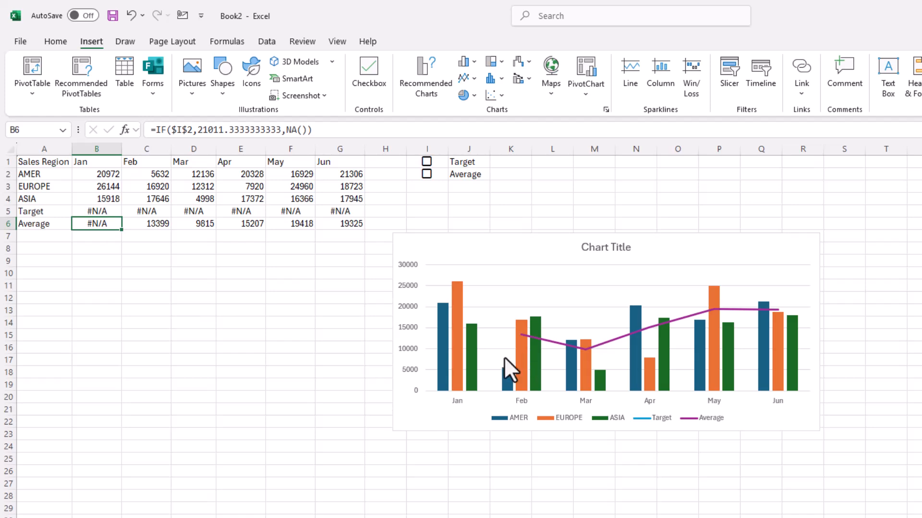
- Fill B6's formula across the Average row to G6 and test it by ticking and unticking the Target and Average checkboxes
{"action": "left_click_drag", "start_coordinate": [122, 230], "coordinate": [368, 229]}
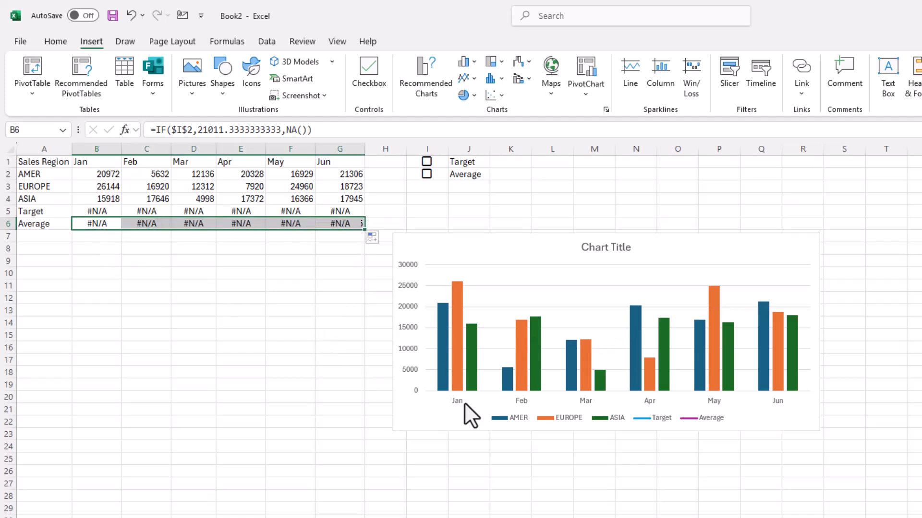
{"action": "left_click", "coordinate": [426, 162]}
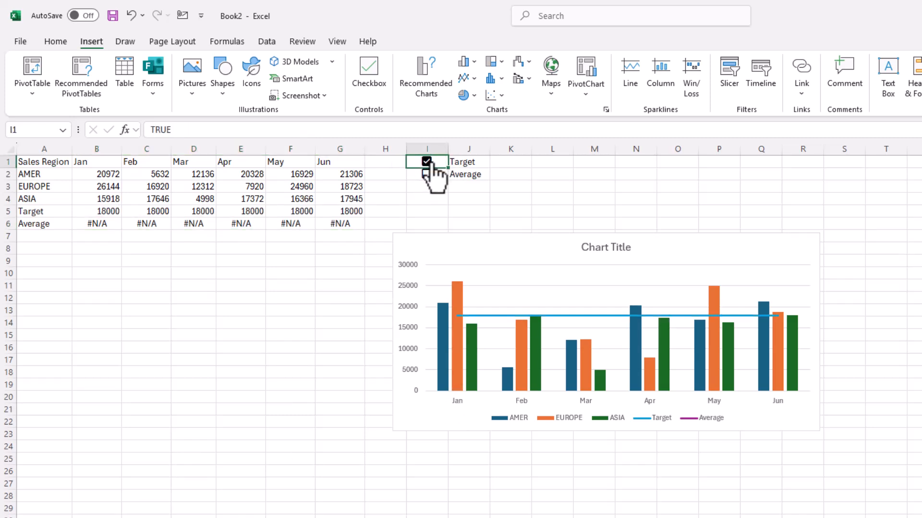
{"action": "left_click", "coordinate": [432, 165]}
{"action": "left_click", "coordinate": [426, 174]}
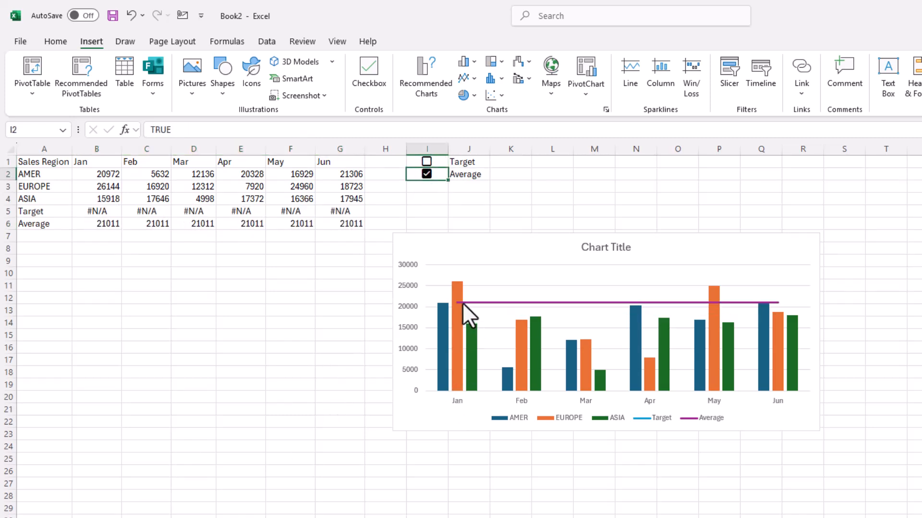
{"action": "left_click", "coordinate": [426, 174]}
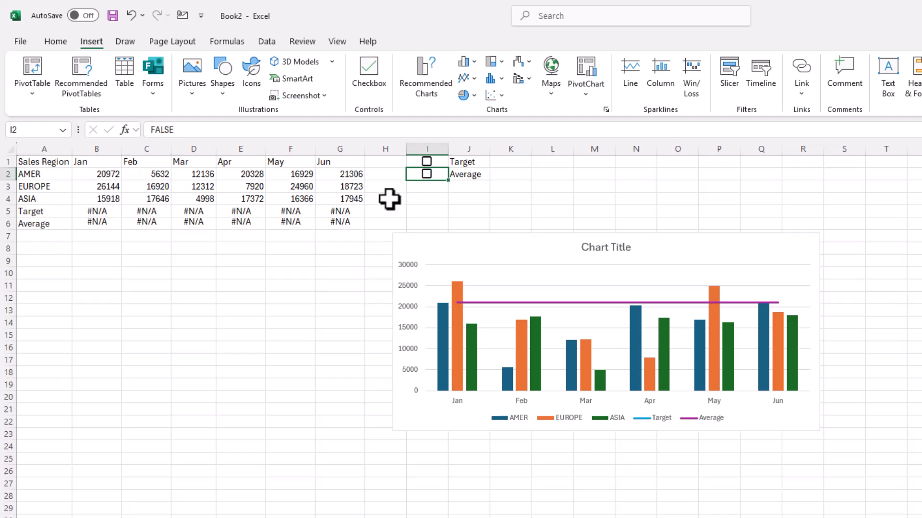
- Replace the fixed number in B6's IF formula with AVERAGE(B2:B4)
{"action": "left_click", "coordinate": [110, 227]}
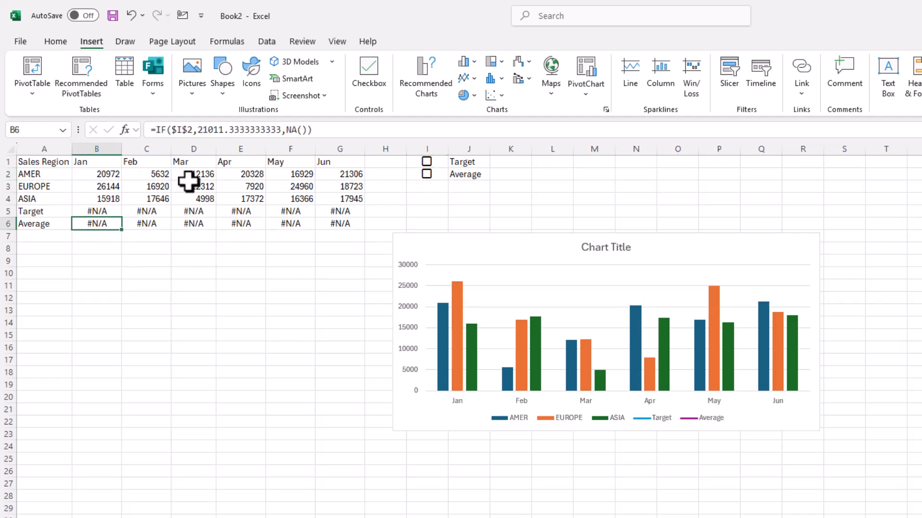
{"action": "left_click_drag", "start_coordinate": [198, 130], "coordinate": [287, 129]}
{"action": "key", "text": "Escape"}
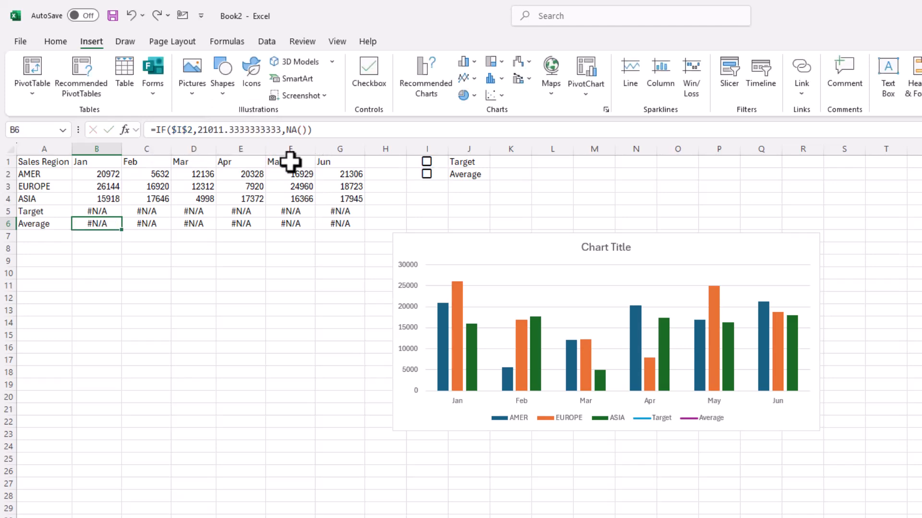
{"action": "left_click_drag", "start_coordinate": [199, 130], "coordinate": [280, 132]}
{"action": "key", "text": "BackSpace"}
{"action": "type", "text": "av"}
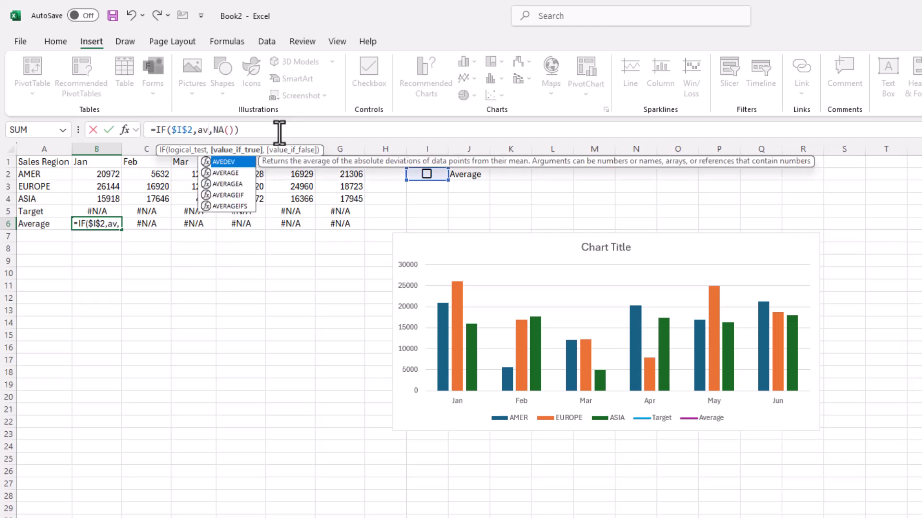
{"action": "type", "text": "er"}
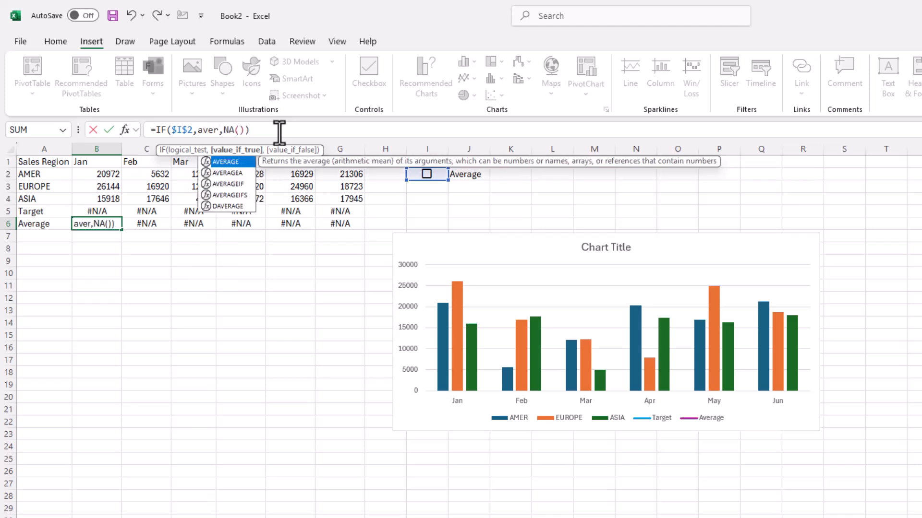
{"action": "double_click", "coordinate": [233, 162]}
{"action": "left_click_drag", "start_coordinate": [109, 175], "coordinate": [111, 198]}
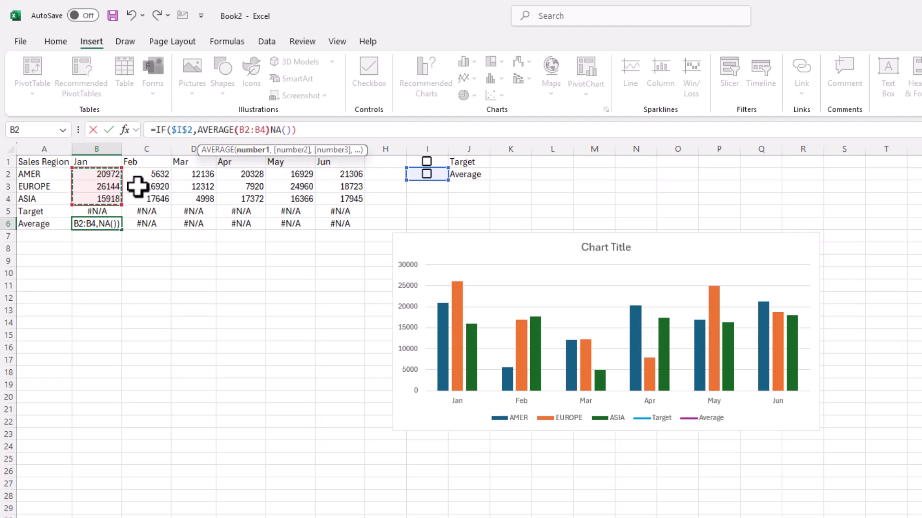
{"action": "type", "text": ")"}
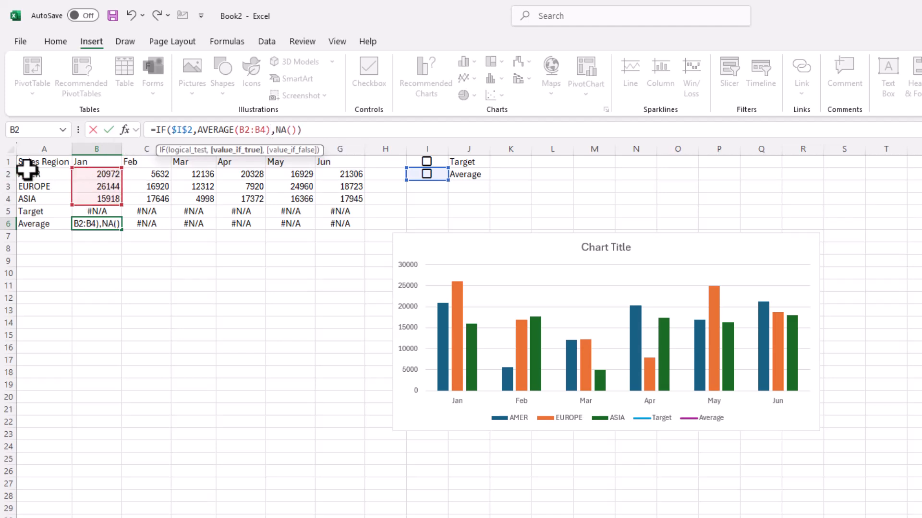
- Lock the rows of the averaged range in B6 so the formula reads =IF($I$2,AVERAGE(B$2:B$4),NA())
{"action": "left_click", "coordinate": [245, 130]}
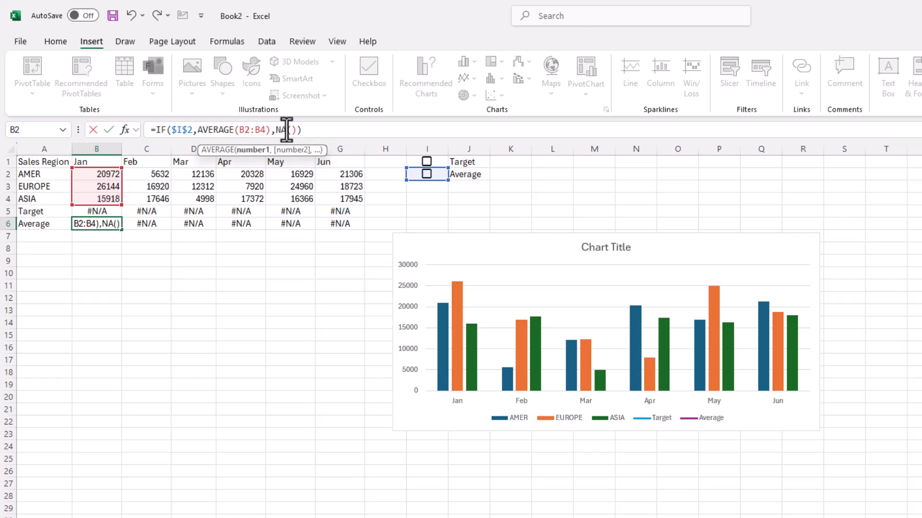
{"action": "key", "text": "F4"}
{"action": "key", "text": "F4"}
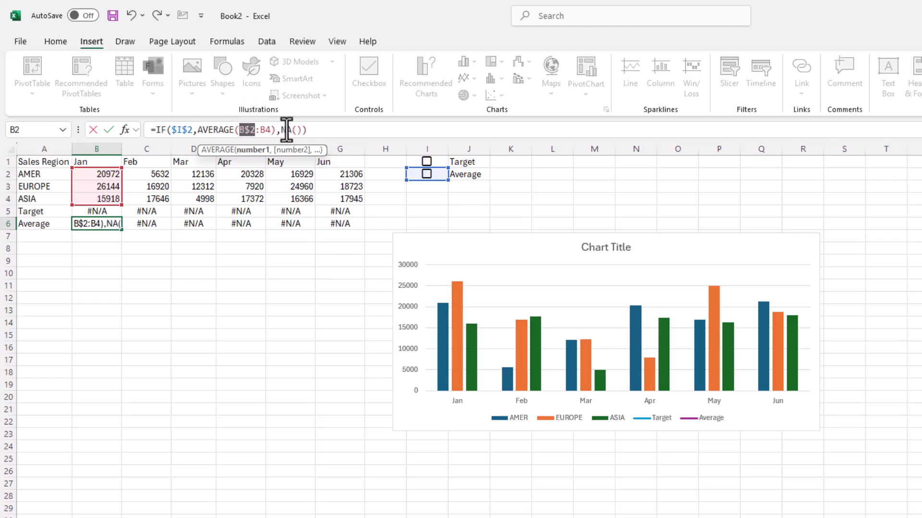
{"action": "left_click", "coordinate": [265, 130]}
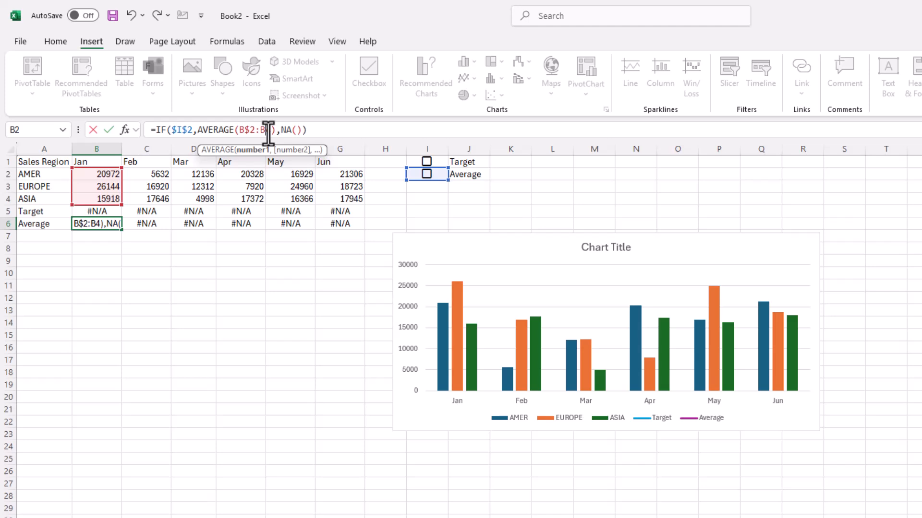
{"action": "key", "text": "F4"}
{"action": "key", "text": "F4"}
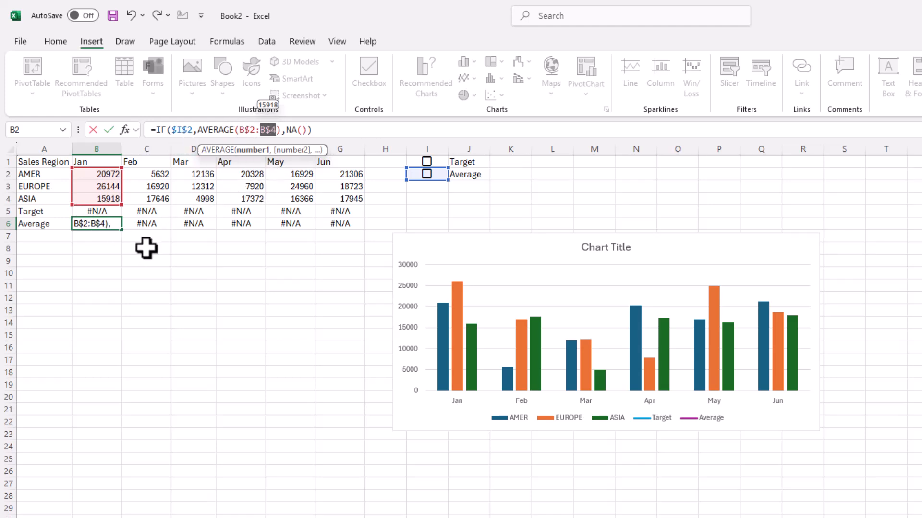
{"action": "key", "text": "ctrl+Return"}
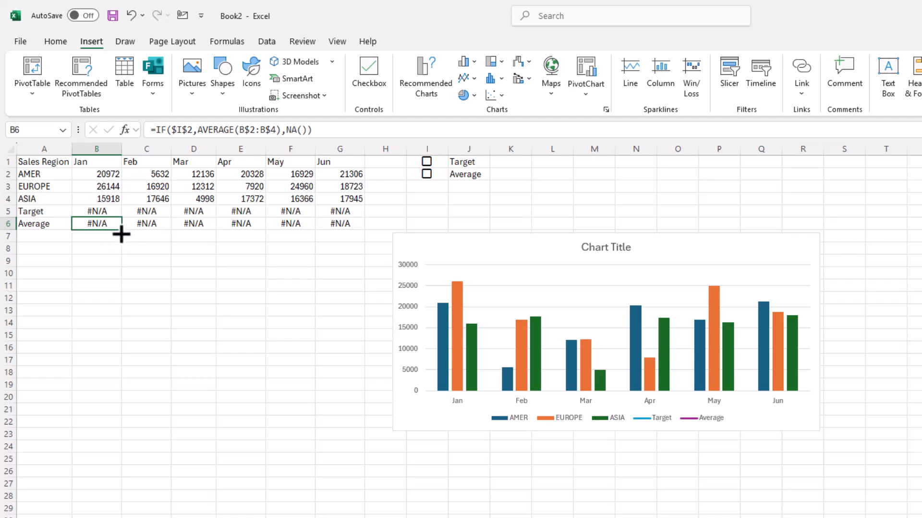
- Fill the AVERAGE formula from B6 across to G6 and test it by ticking and unticking the Average checkbox
{"action": "left_click_drag", "start_coordinate": [122, 230], "coordinate": [358, 225]}
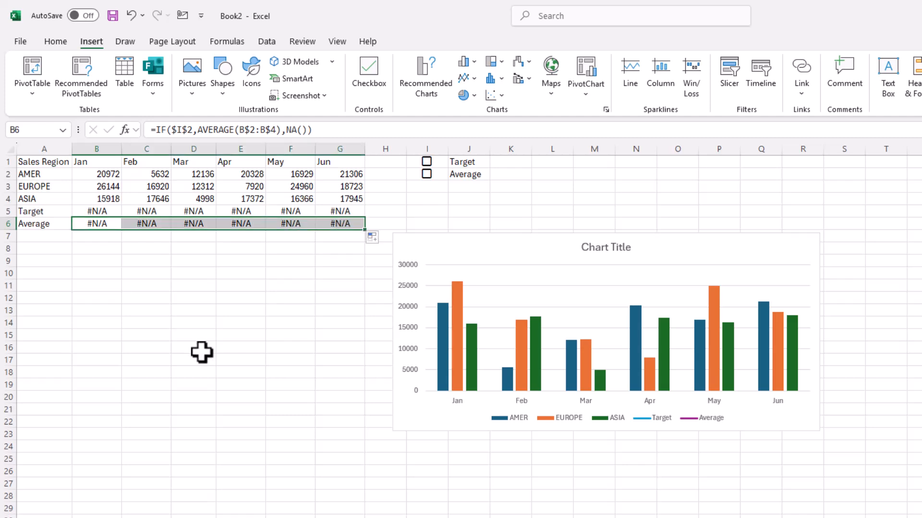
{"action": "left_click", "coordinate": [427, 174]}
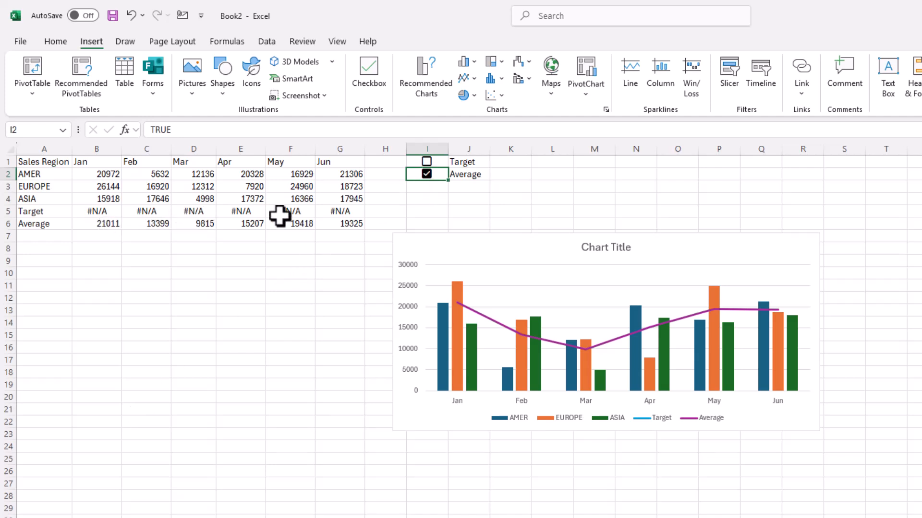
{"action": "left_click_drag", "start_coordinate": [149, 176], "coordinate": [154, 194]}
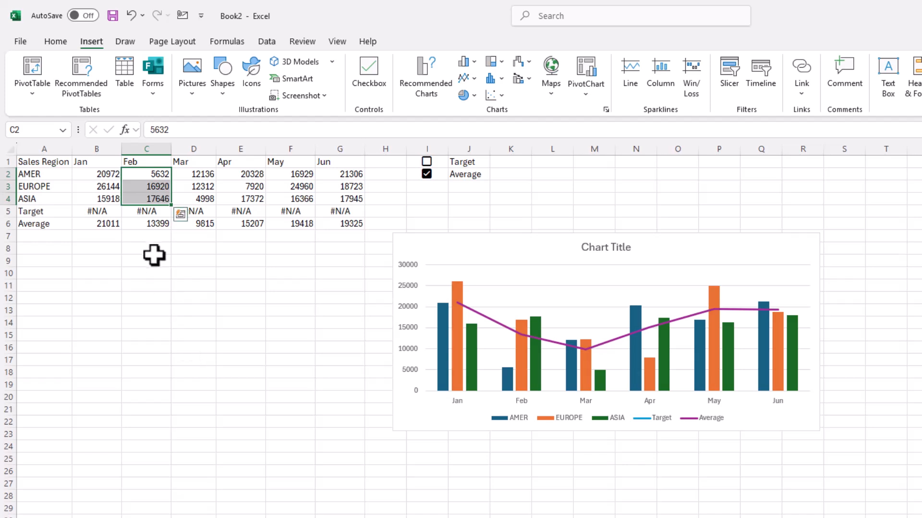
{"action": "left_click", "coordinate": [426, 174]}
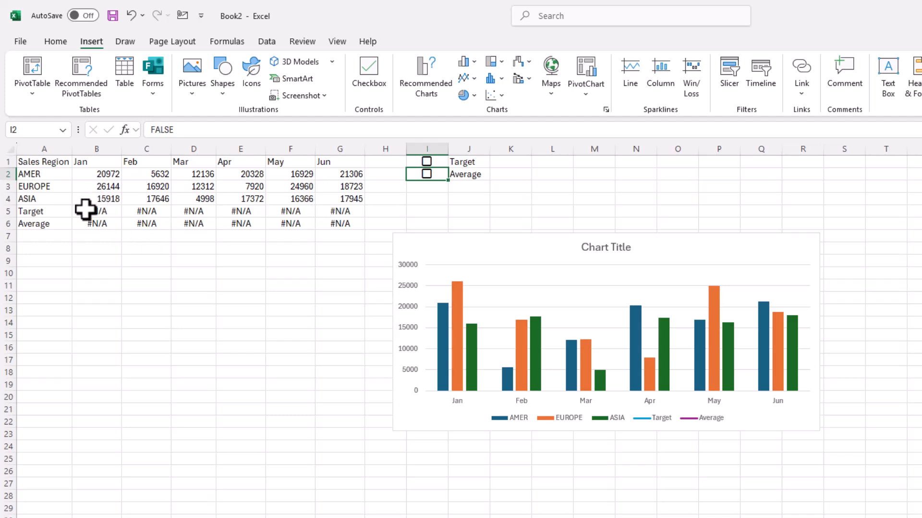
- Start a new conditional formatting rule for the Target values B5:G5 that uses a formula to determine which cells to format
{"action": "left_click_drag", "start_coordinate": [85, 210], "coordinate": [339, 209]}
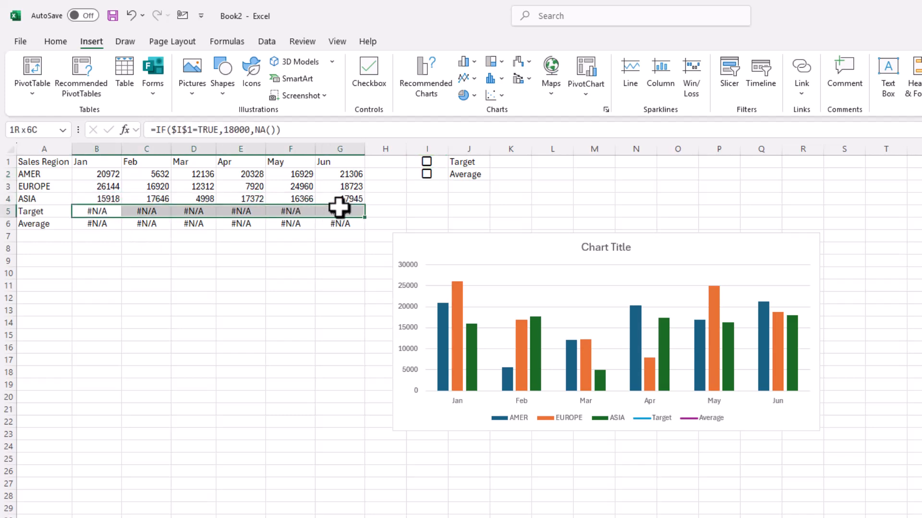
{"action": "left_click", "coordinate": [56, 42]}
{"action": "left_click", "coordinate": [600, 94]}
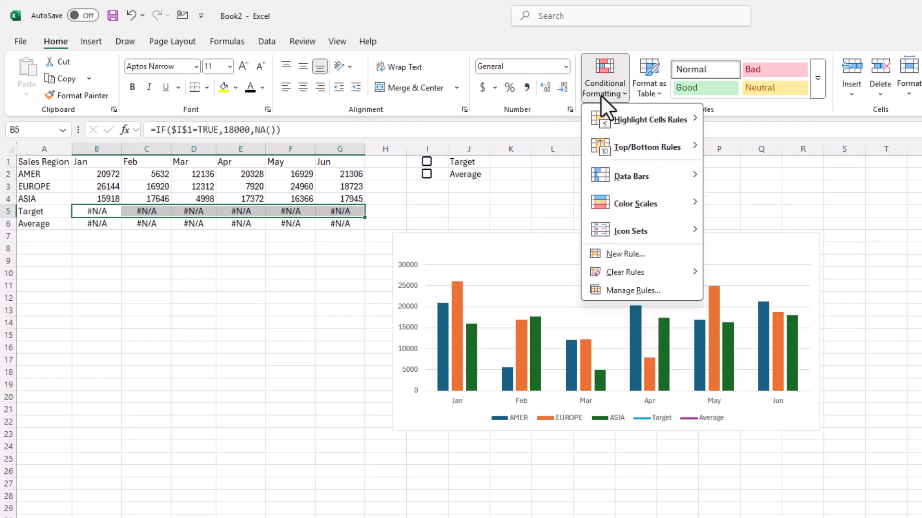
{"action": "left_click", "coordinate": [626, 254]}
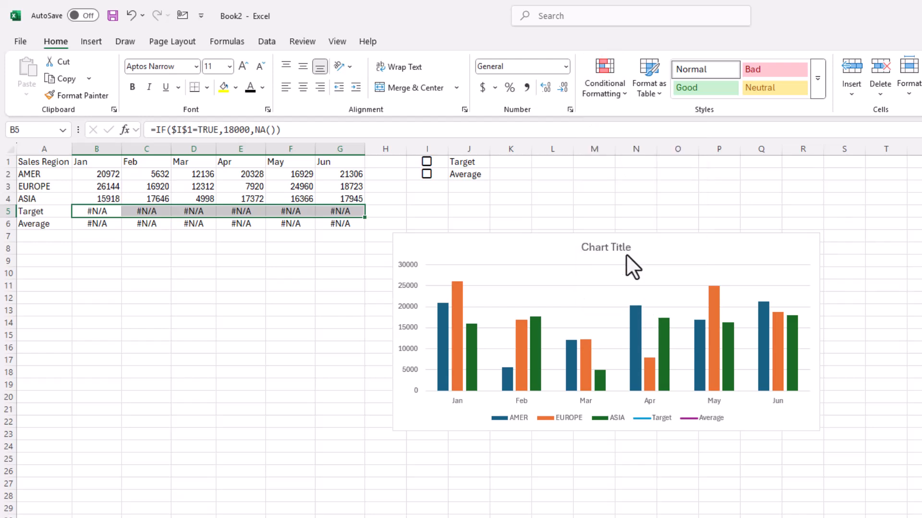
{"action": "left_click_drag", "start_coordinate": [438, 139], "coordinate": [219, 312]}
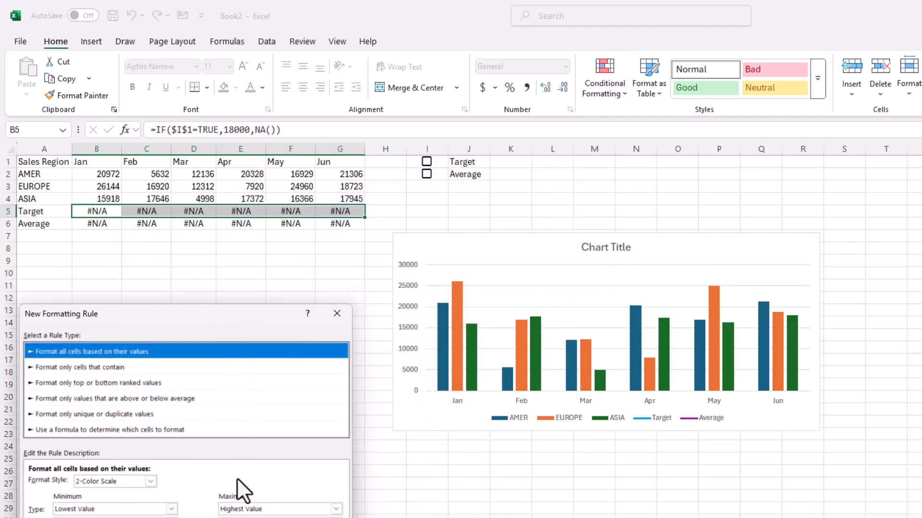
{"action": "left_click", "coordinate": [64, 431]}
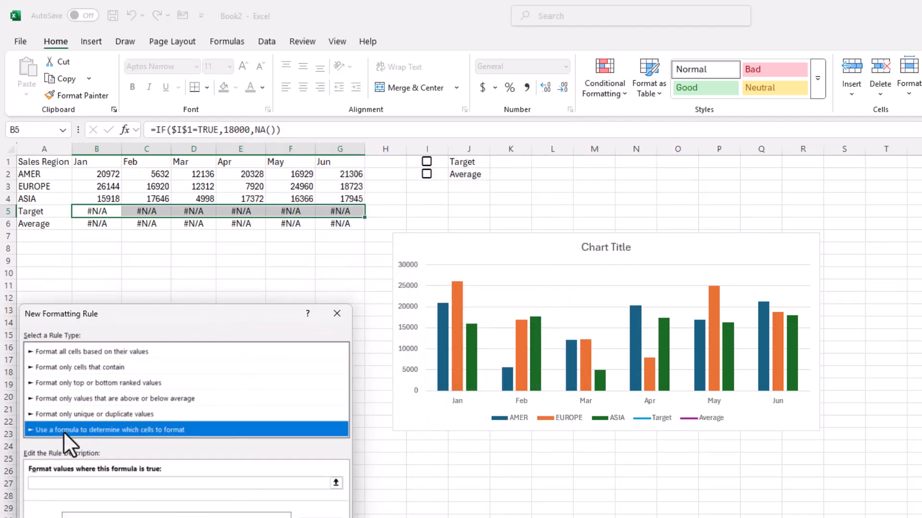
- Enter =$I$1=false as the condition of the Target row's formatting rule
{"action": "left_click", "coordinate": [96, 483]}
{"action": "type", "text": "="}
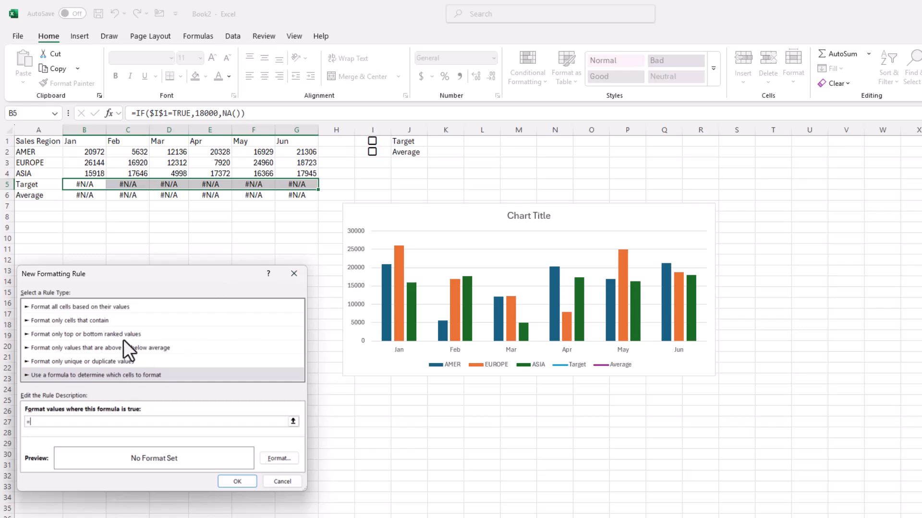
{"action": "type", "text": "i1"}
{"action": "key", "text": "F4"}
{"action": "type", "text": "=fales"}
{"action": "key", "text": "BackSpace"}
{"action": "key", "text": "BackSpace"}
{"action": "type", "text": "se"}
{"action": "key", "text": "Tab"}
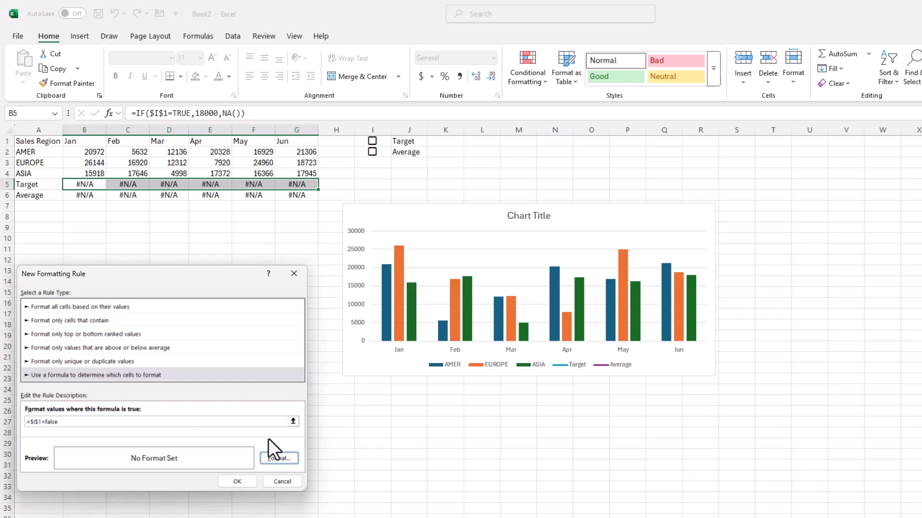
- Set the Target rule's font color to white and apply the rule
{"action": "left_click", "coordinate": [276, 459]}
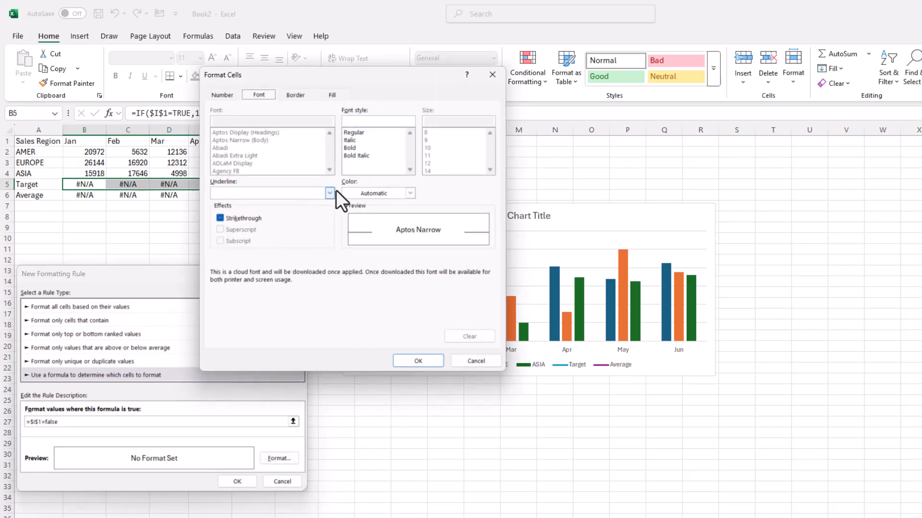
{"action": "left_click", "coordinate": [409, 193]}
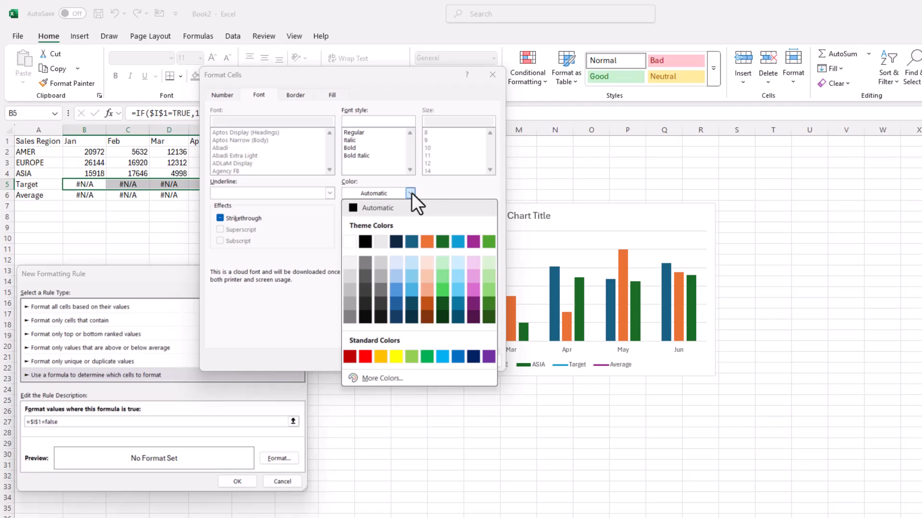
{"action": "left_click", "coordinate": [352, 242]}
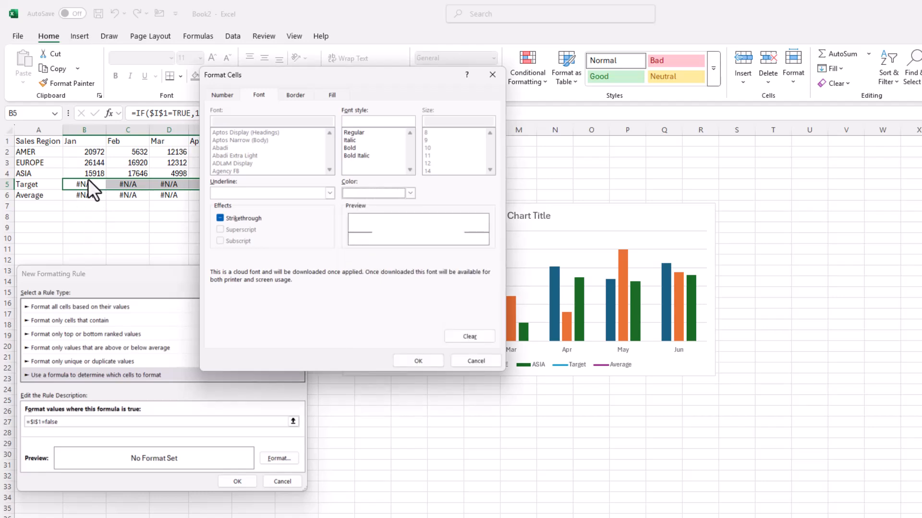
{"action": "left_click", "coordinate": [428, 360]}
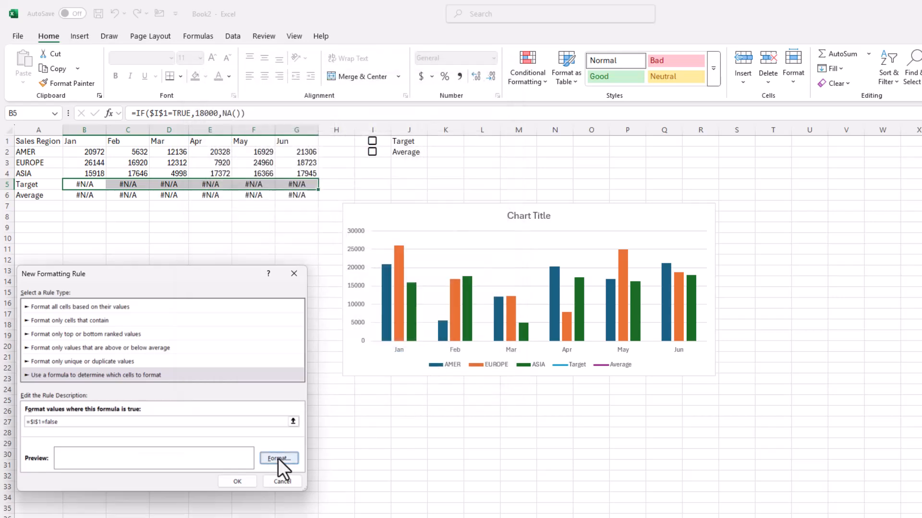
{"action": "left_click", "coordinate": [236, 481]}
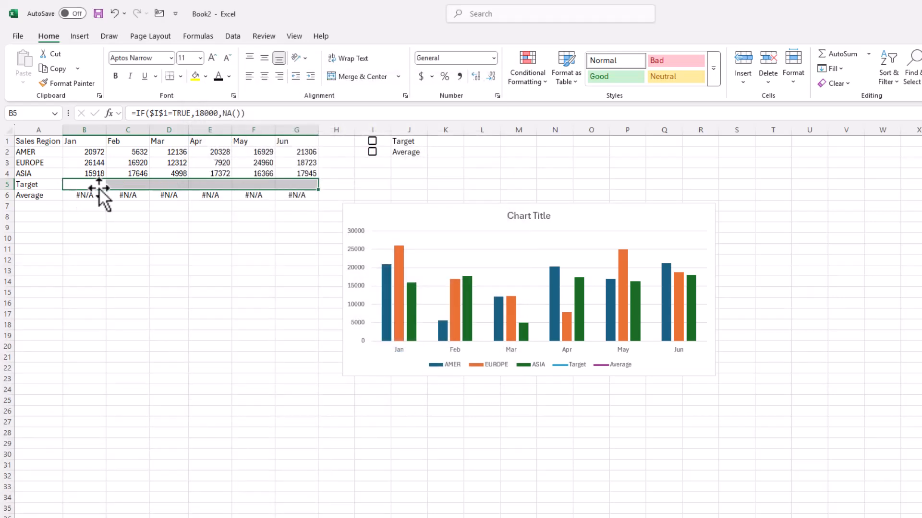
- Test the Target row's formatting by ticking and unticking the Target checkbox, and inspect the formulas in B5 and C5
{"action": "left_click", "coordinate": [372, 141]}
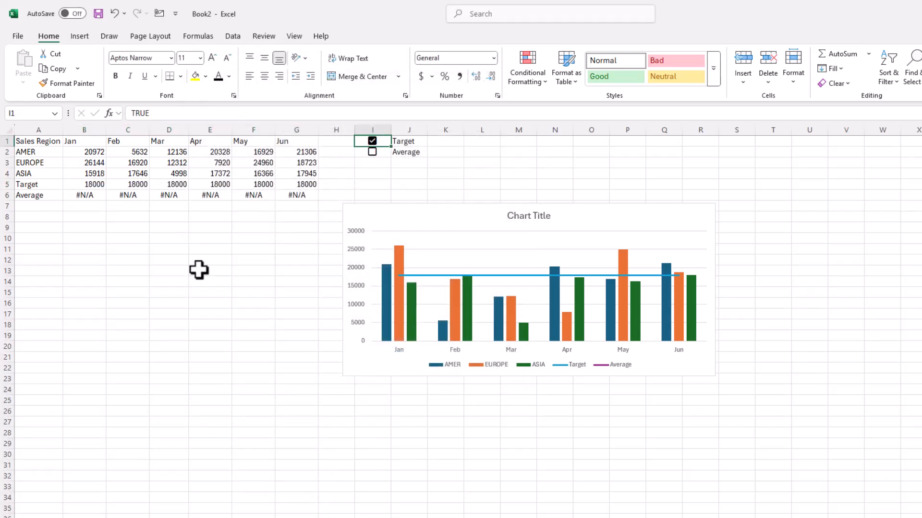
{"action": "left_click", "coordinate": [373, 140]}
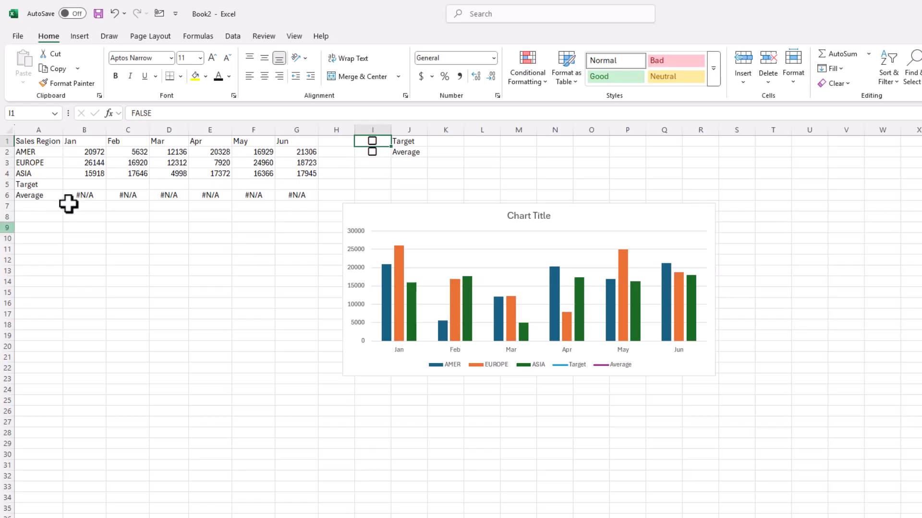
{"action": "left_click", "coordinate": [88, 186]}
{"action": "left_click", "coordinate": [120, 186]}
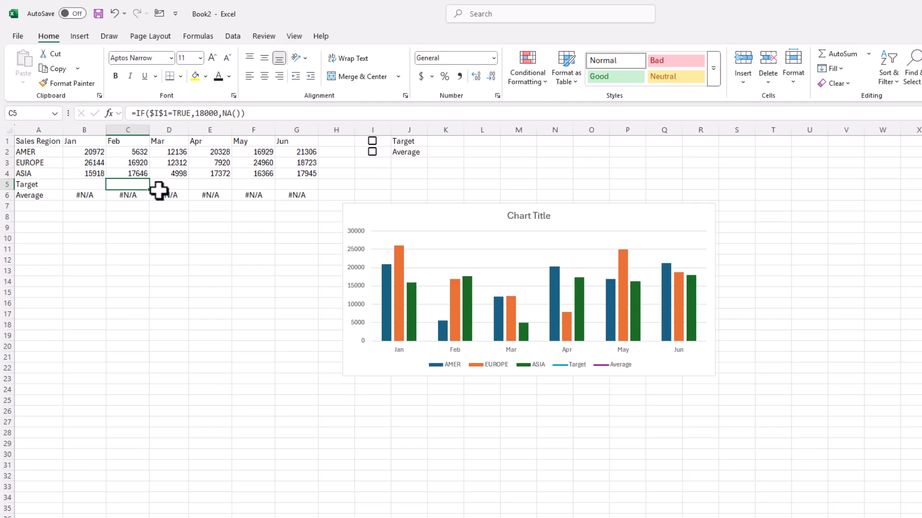
- Create a formula-based conditional formatting rule for the Average values B6:G6 with the condition =$I$2=false
{"action": "left_click", "coordinate": [86, 194]}
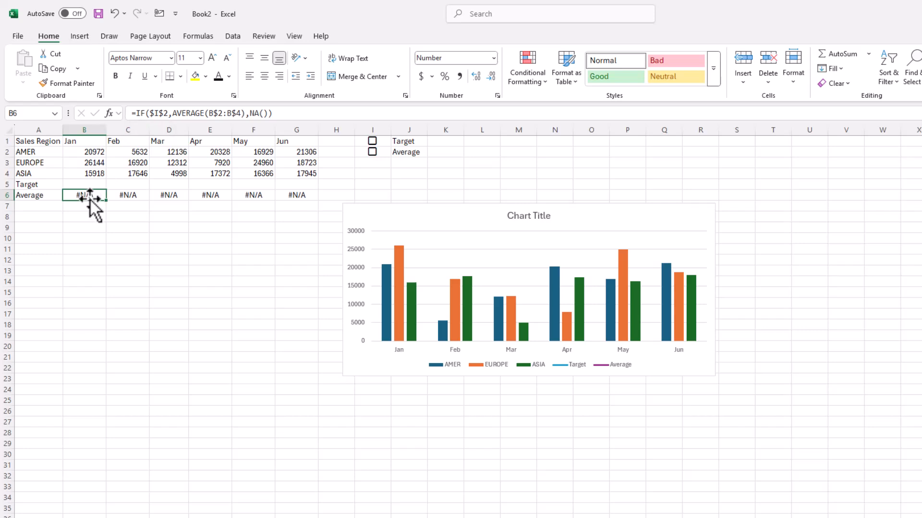
{"action": "left_click_drag", "start_coordinate": [89, 196], "coordinate": [299, 195]}
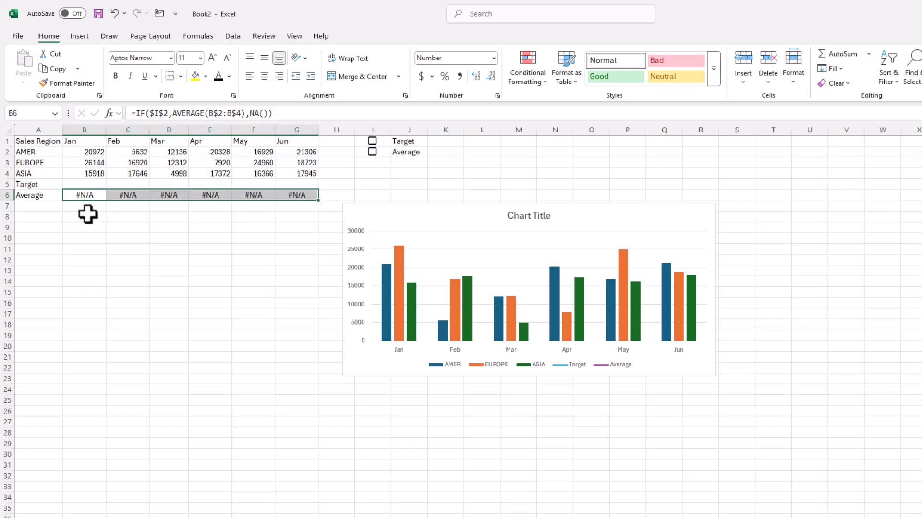
{"action": "left_click", "coordinate": [531, 54]}
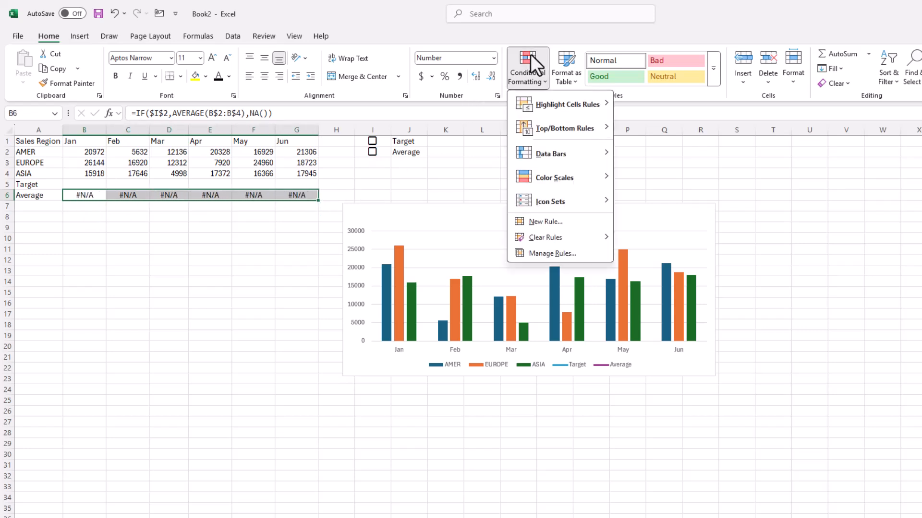
{"action": "left_click", "coordinate": [541, 223]}
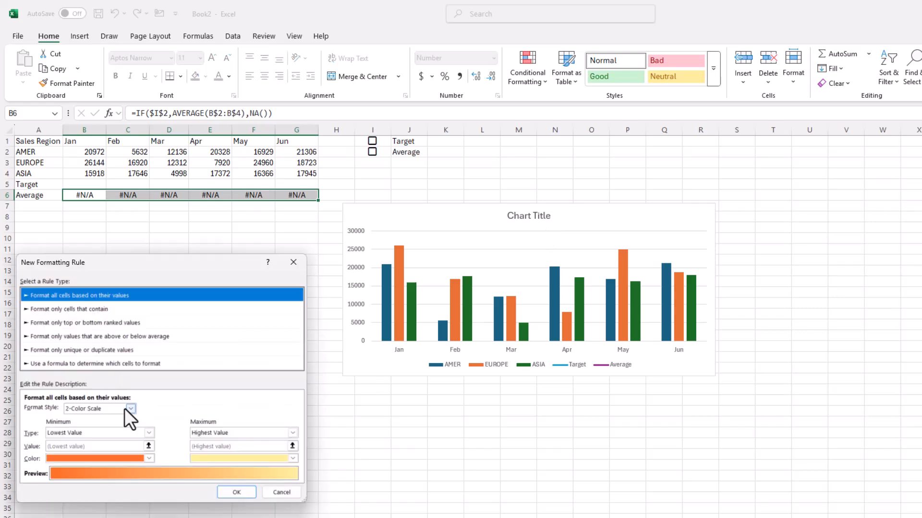
{"action": "left_click", "coordinate": [66, 364]}
{"action": "left_click", "coordinate": [67, 412]}
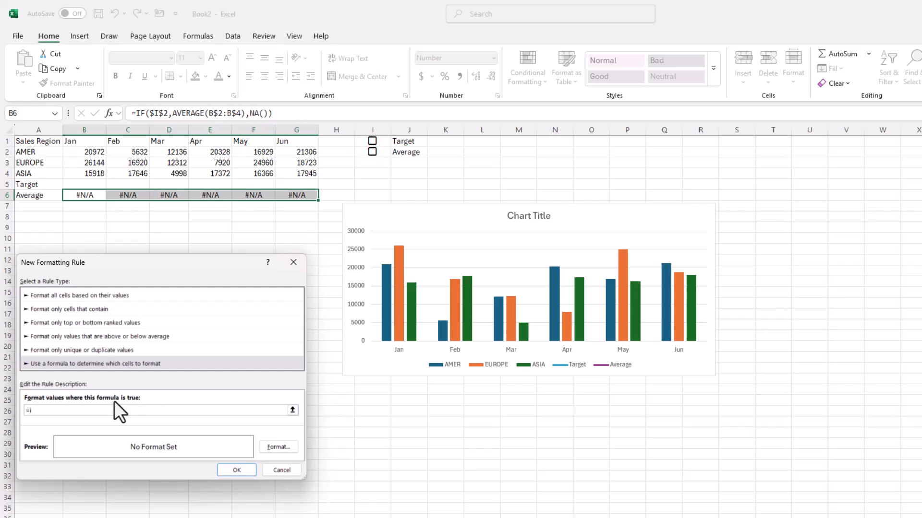
{"action": "type", "text": "i2"}
{"action": "key", "text": "F4"}
{"action": "type", "text": "=false"}
- Set the Average rule's font color to white and apply the rule
{"action": "left_click", "coordinate": [275, 445]}
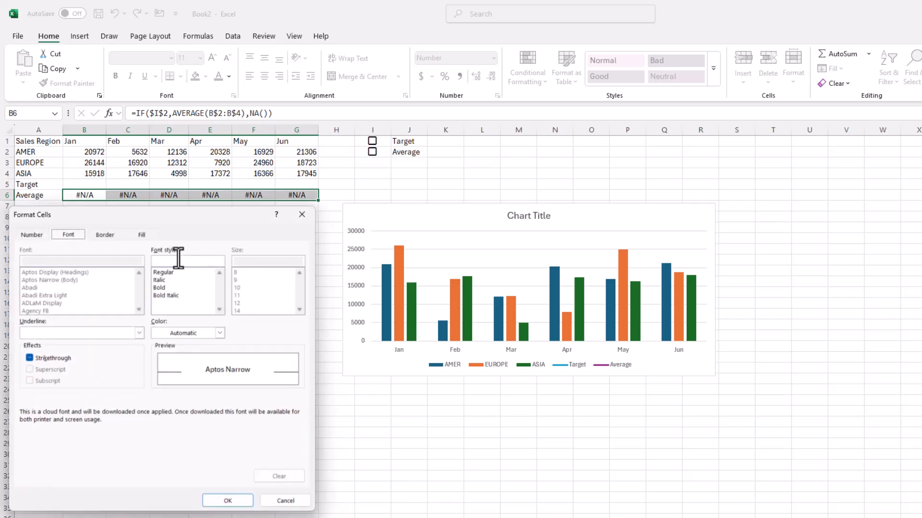
{"action": "left_click", "coordinate": [189, 333]}
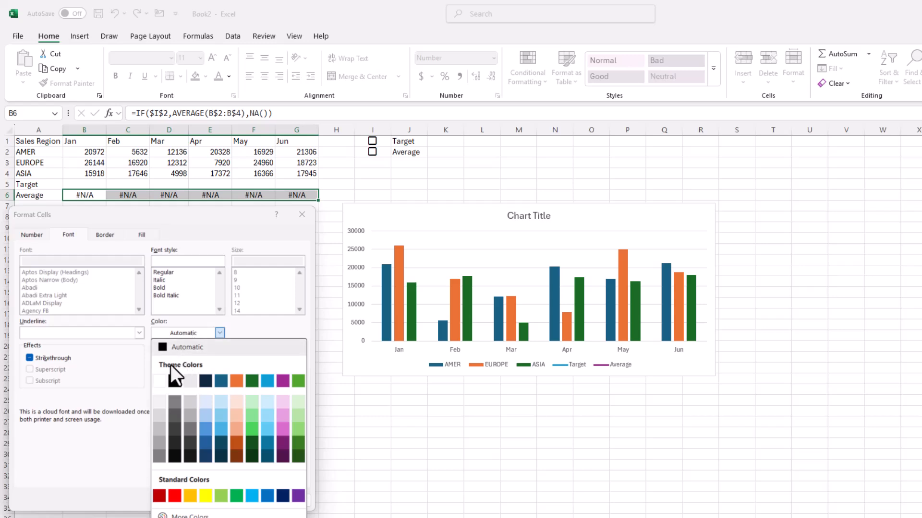
{"action": "left_click", "coordinate": [162, 379]}
{"action": "left_click", "coordinate": [236, 502]}
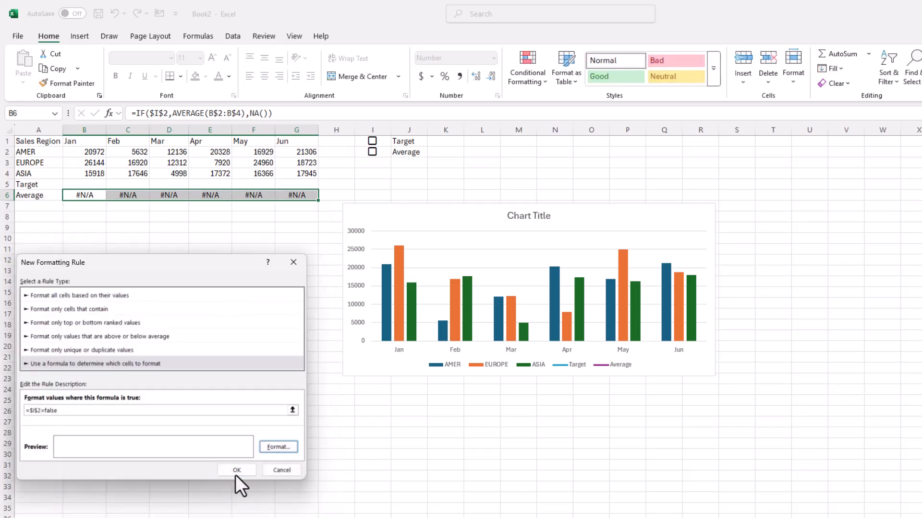
{"action": "left_click", "coordinate": [241, 473]}
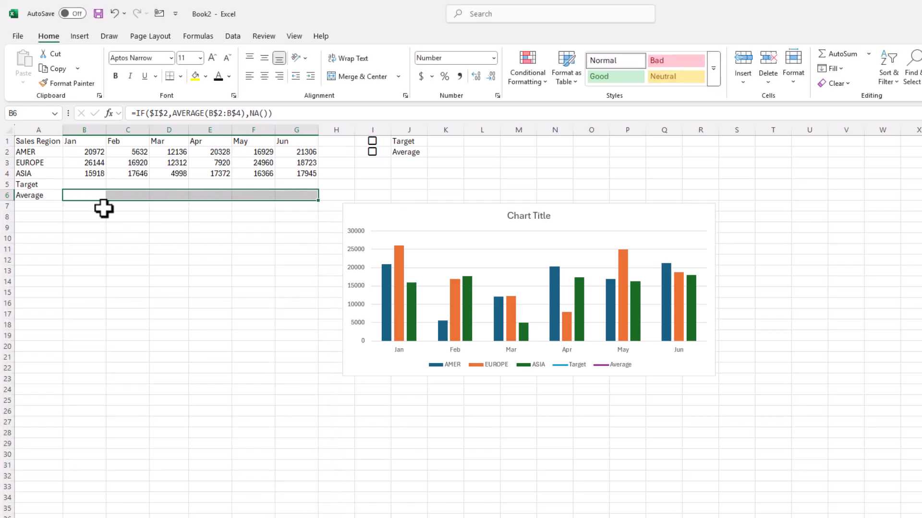
- Tick the Average and Target checkboxes to test both rows and chart lines
{"action": "left_click", "coordinate": [374, 153]}
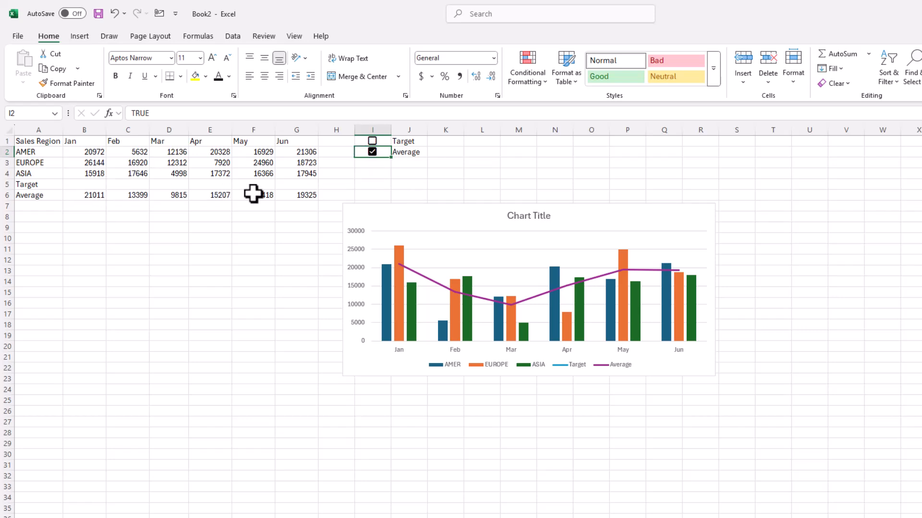
{"action": "left_click", "coordinate": [372, 140]}
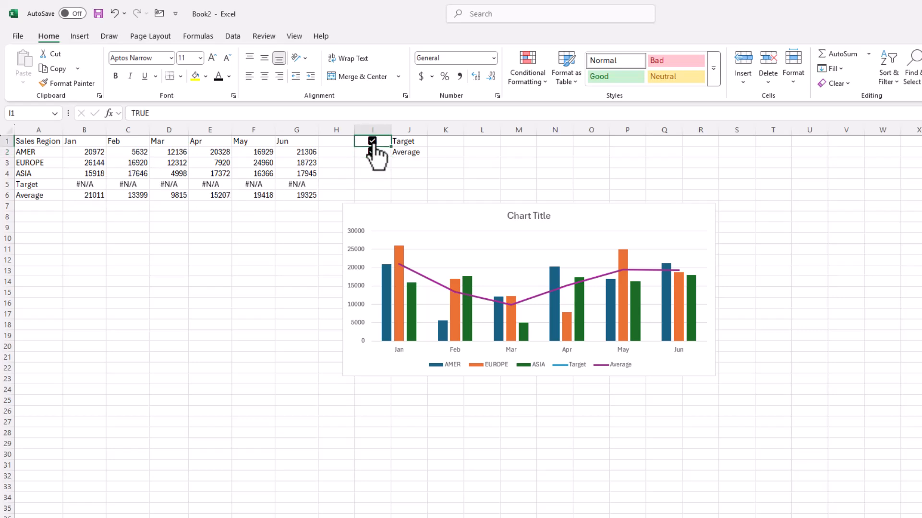